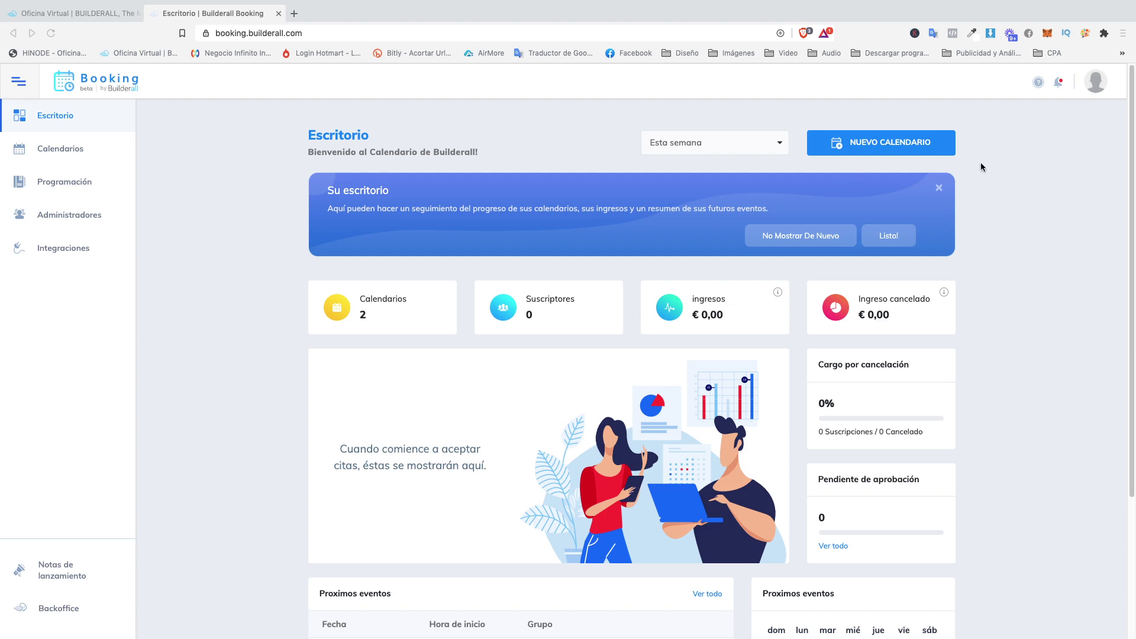
Step: Start a new calendar and choose the Salón de Clase calendar type
left_click(899, 137)
left_click(899, 137)
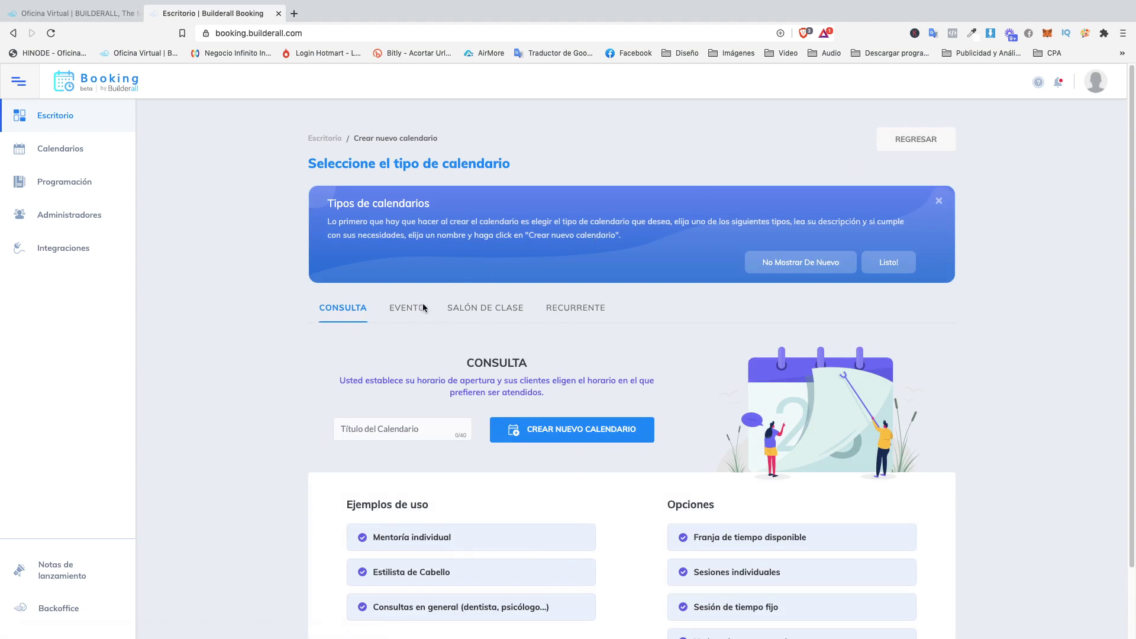
left_click(490, 315)
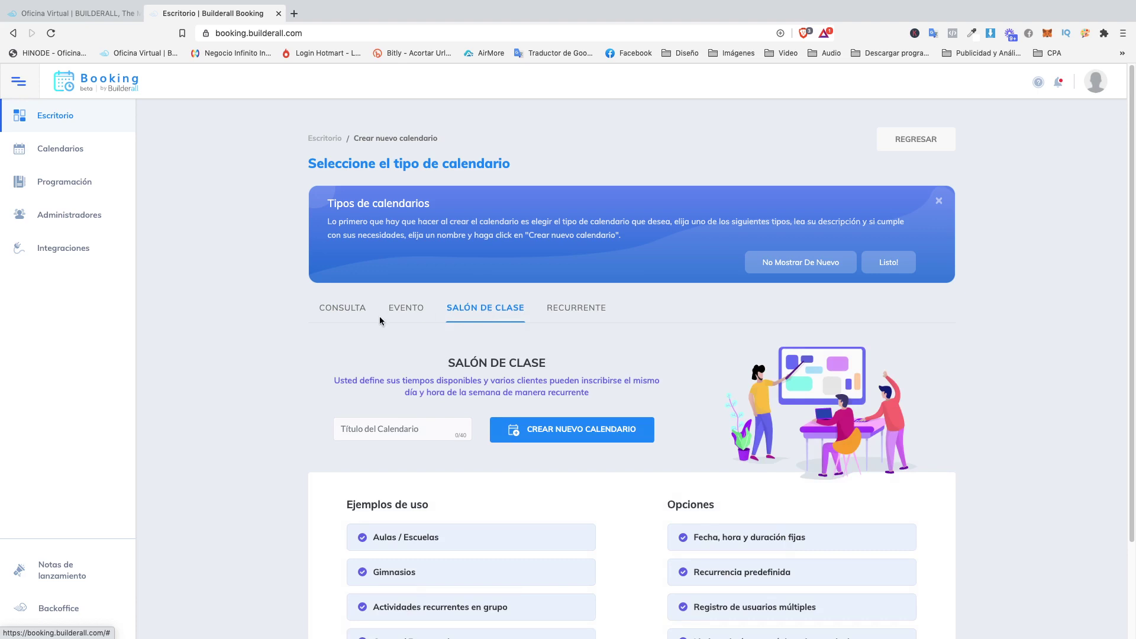
scroll(380, 320, "down", 2)
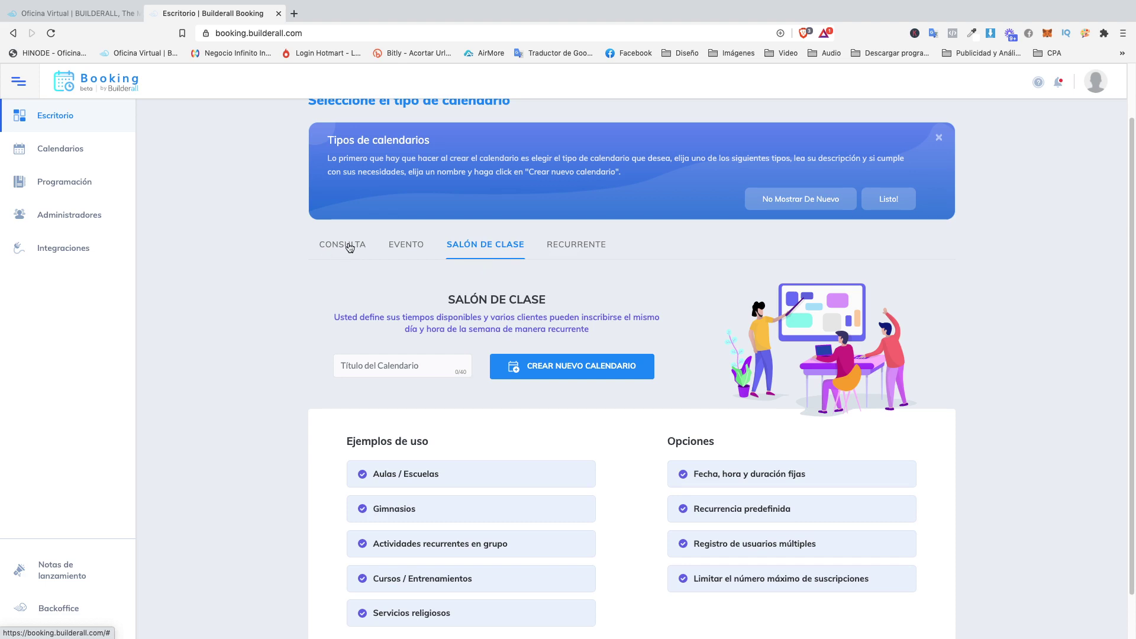
scroll(414, 260, "down", 2)
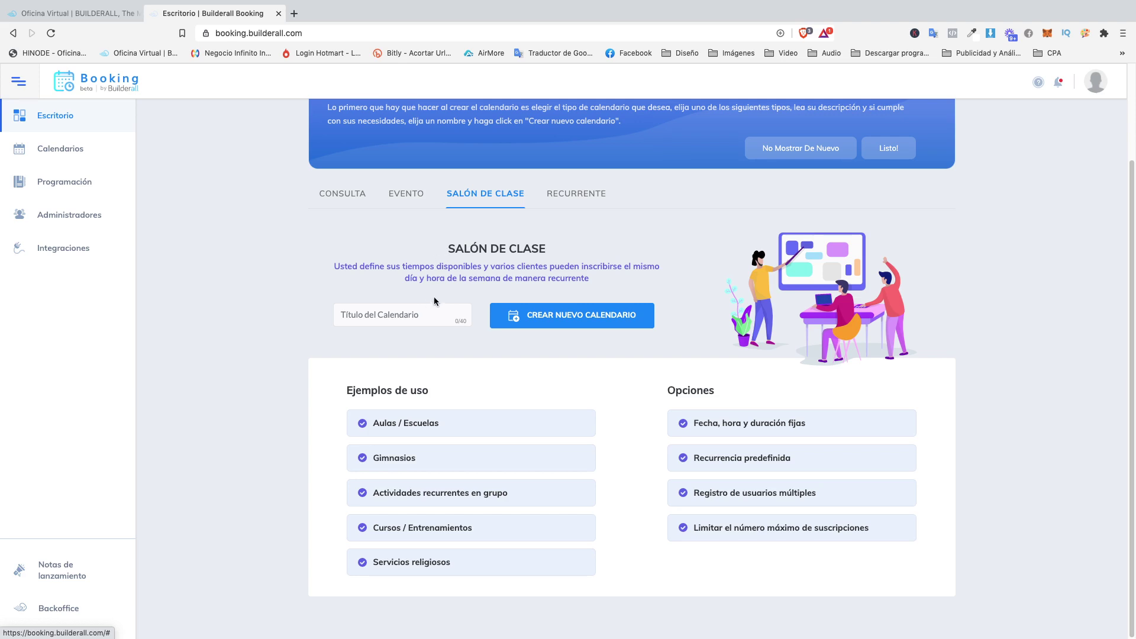
Step: Title the classroom calendar "Salon de Clase" and create it
left_click(416, 315)
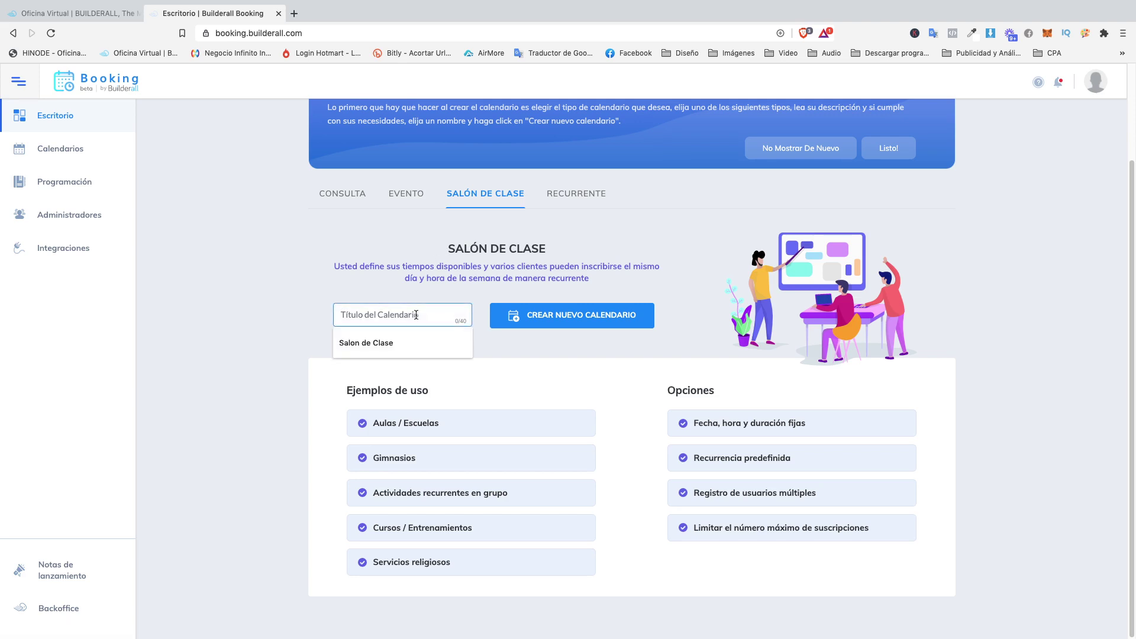
left_click(409, 342)
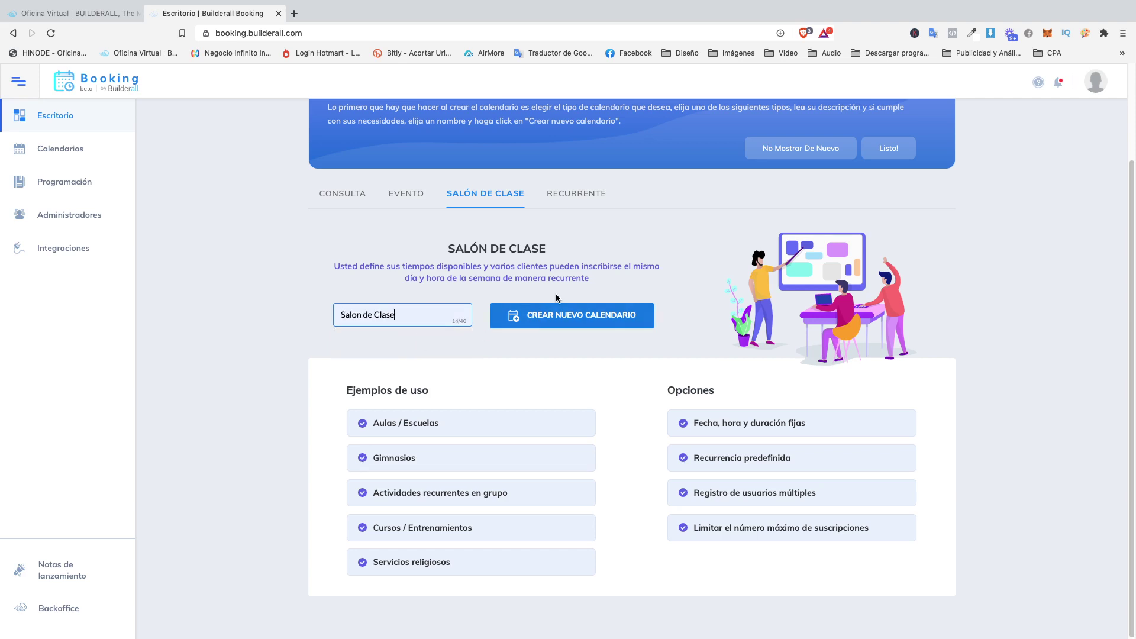
left_click(597, 315)
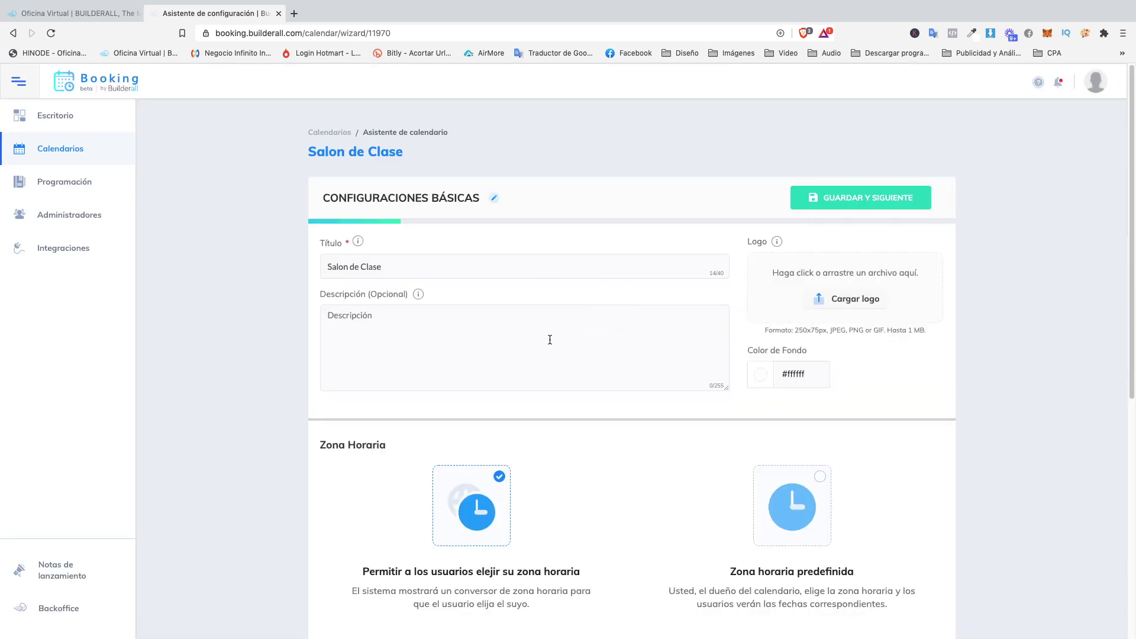
Step: Review the calendar's basic settings, save them with their default options and continue to the scheduling stage
scroll(550, 340, "down", 3)
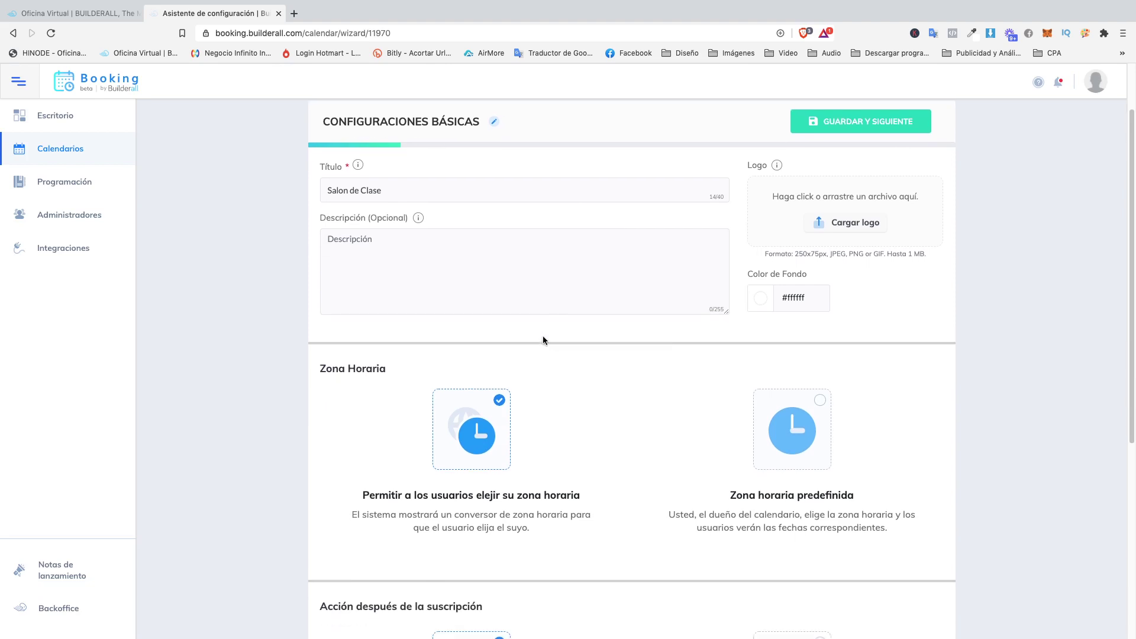
scroll(539, 333, "up", 1)
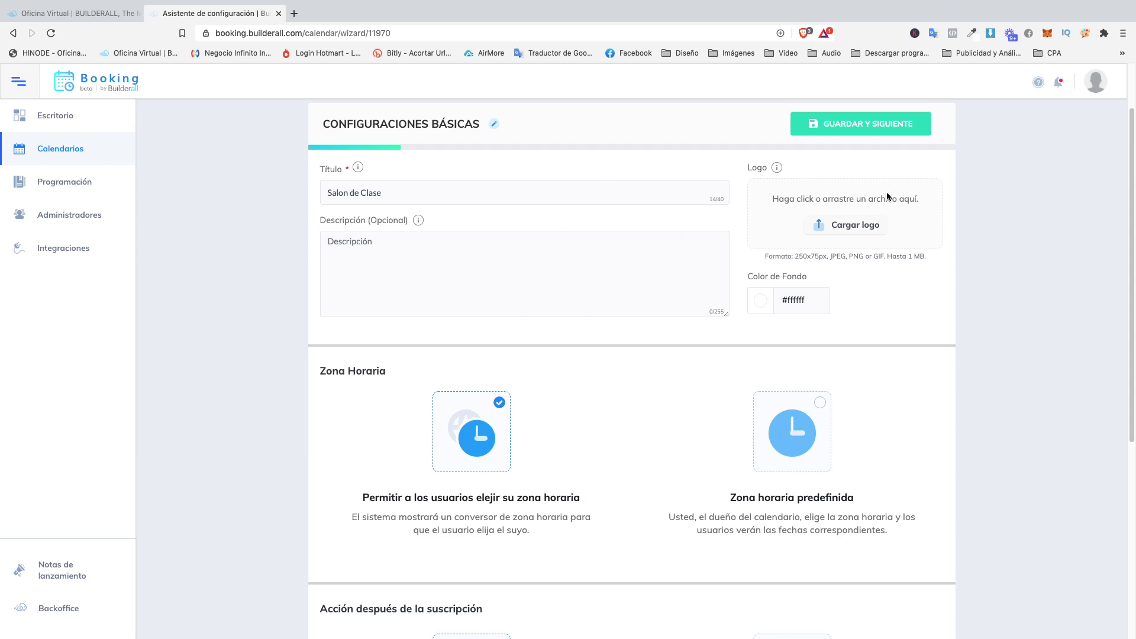
scroll(656, 319, "down", 3)
scroll(657, 322, "down", 4)
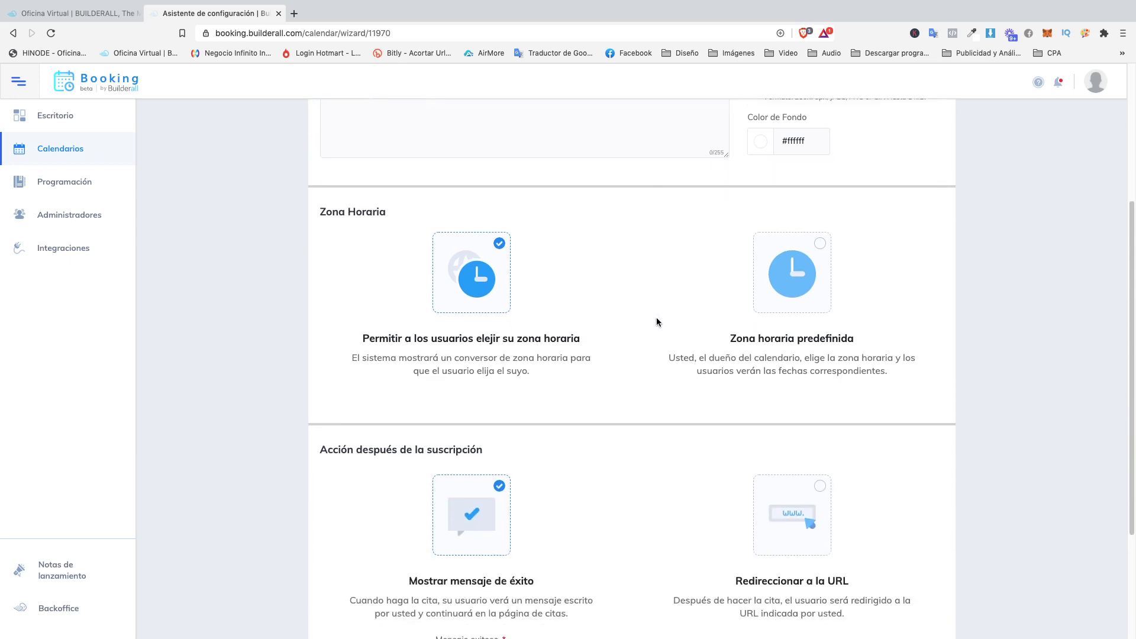
scroll(657, 322, "down", 2)
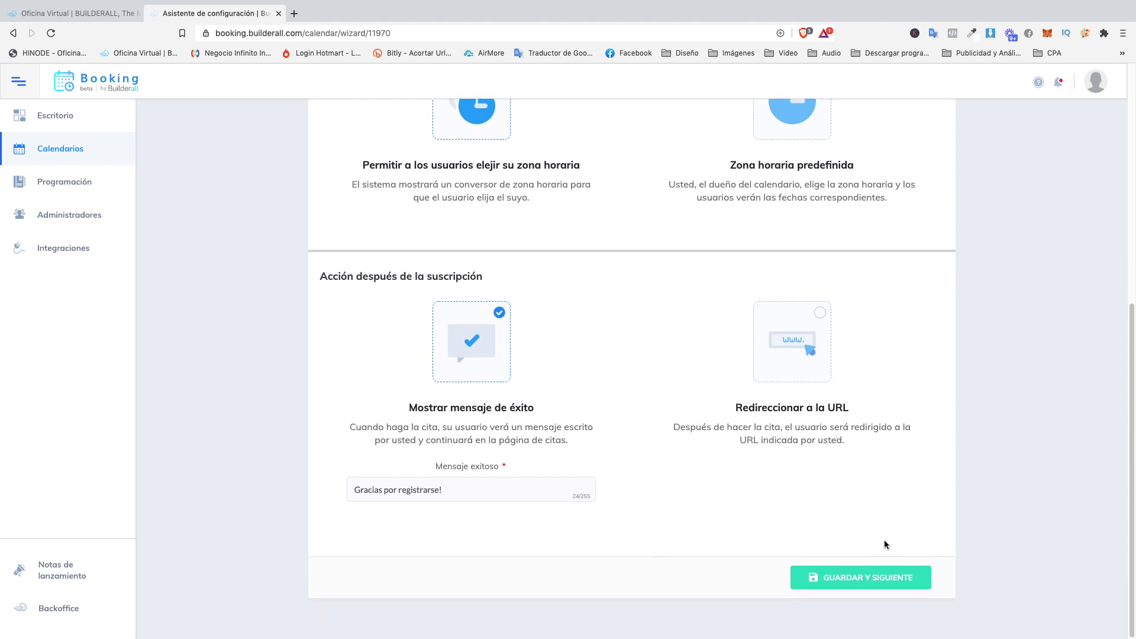
left_click(875, 578)
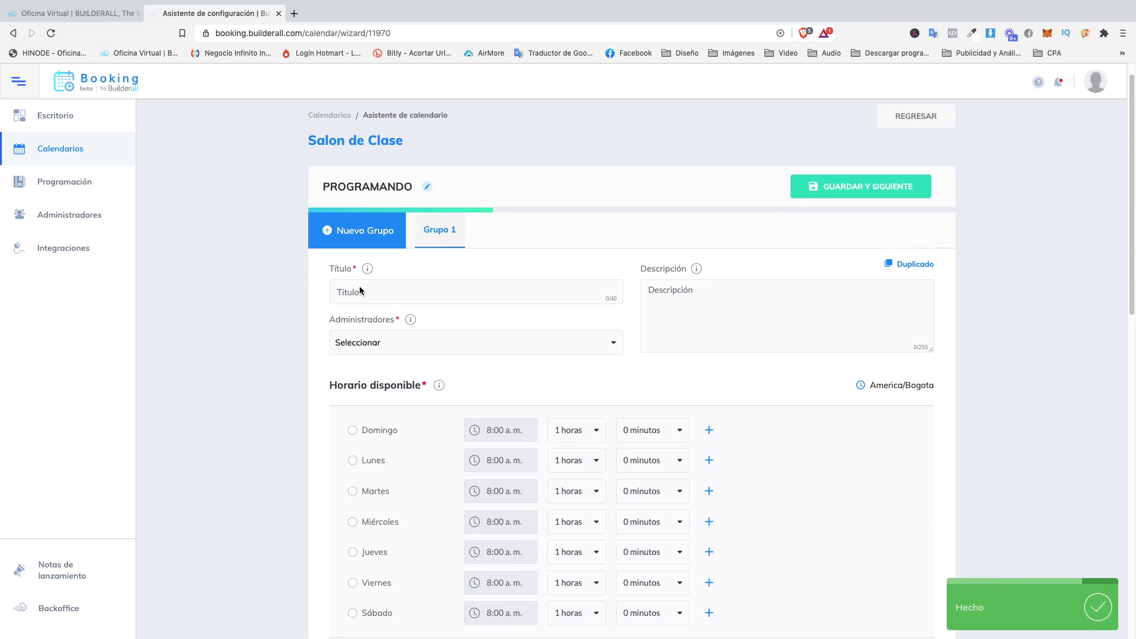
Step: Examine the scheduling options for Grupo 1, including available hours, available dates, subscriber limit and recurrence
scroll(443, 372, "down", 1)
mouse_move(443, 373)
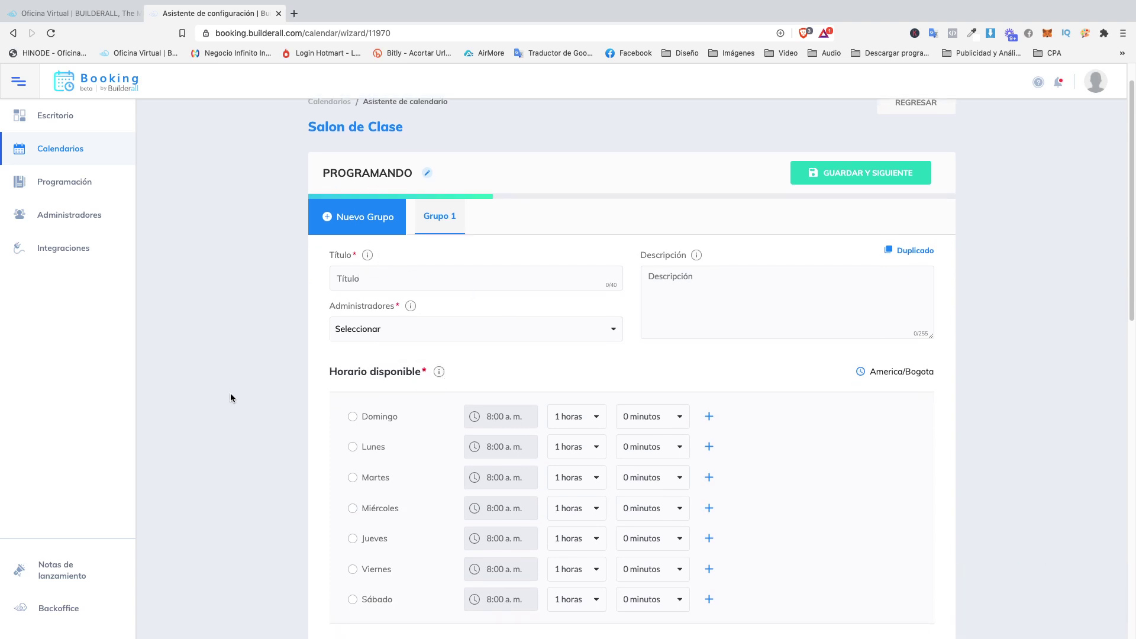
scroll(230, 397, "down", 1)
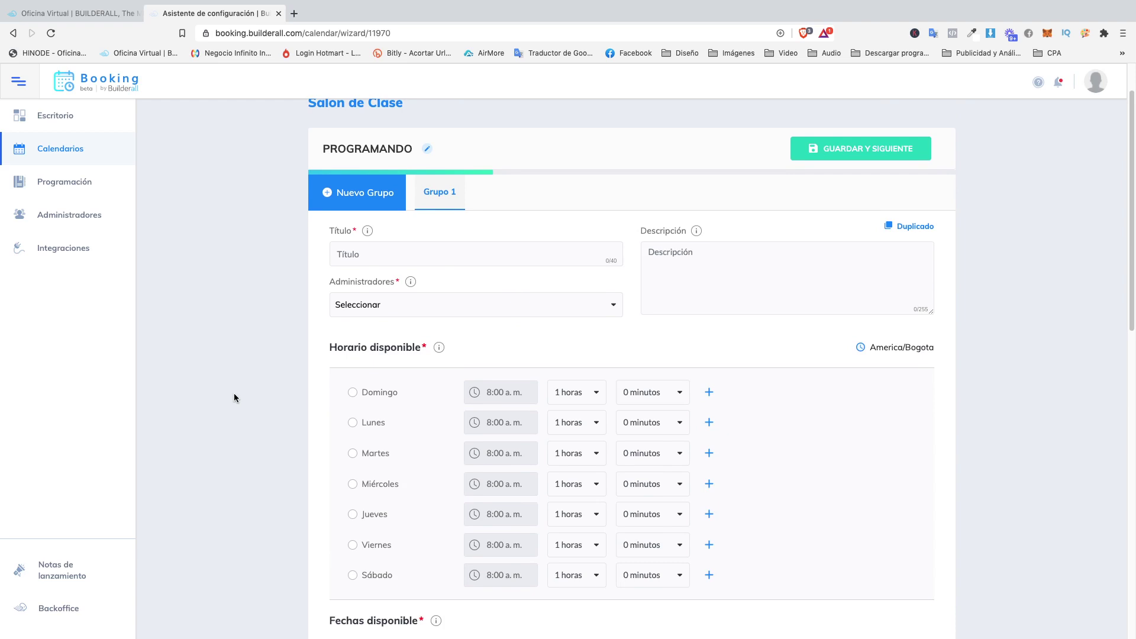
scroll(234, 394, "down", 3)
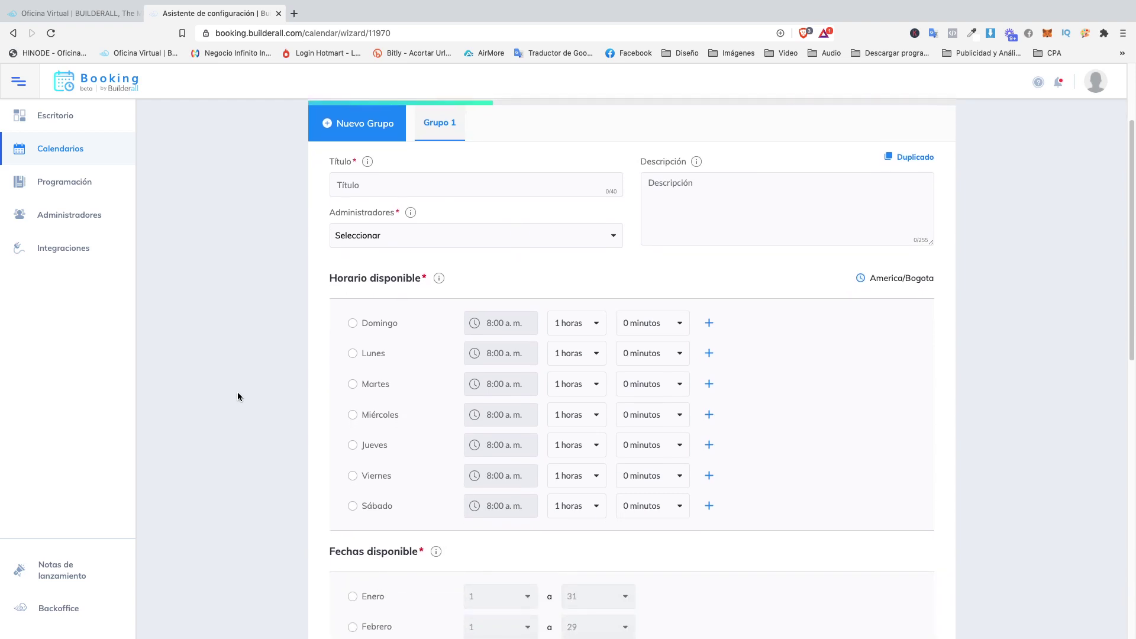
scroll(238, 395, "down", 1)
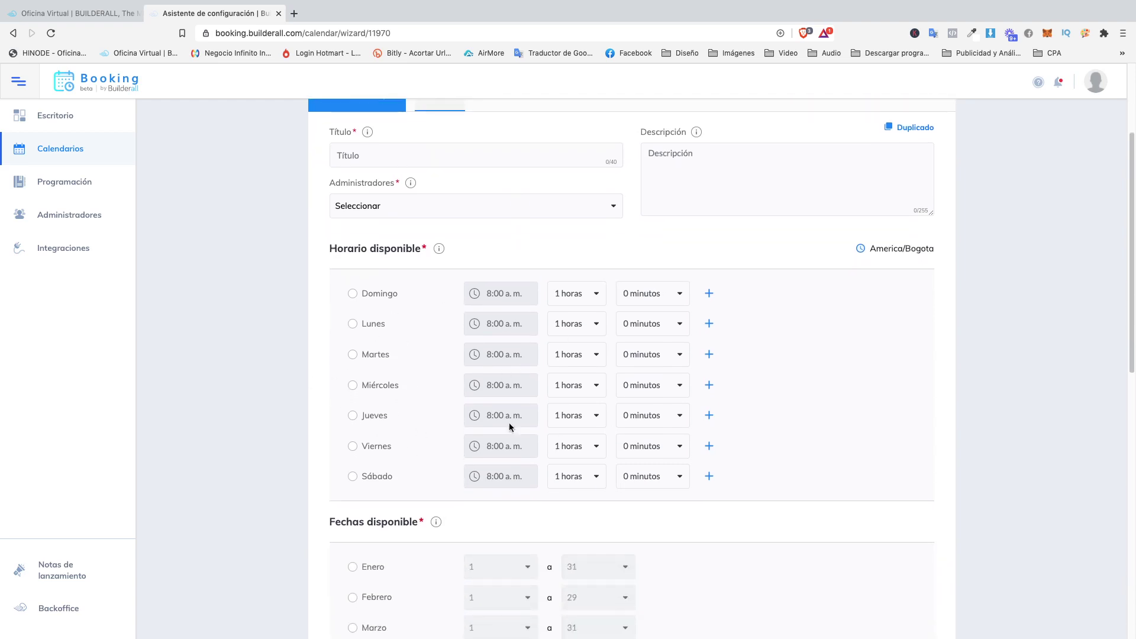
scroll(509, 422, "down", 10)
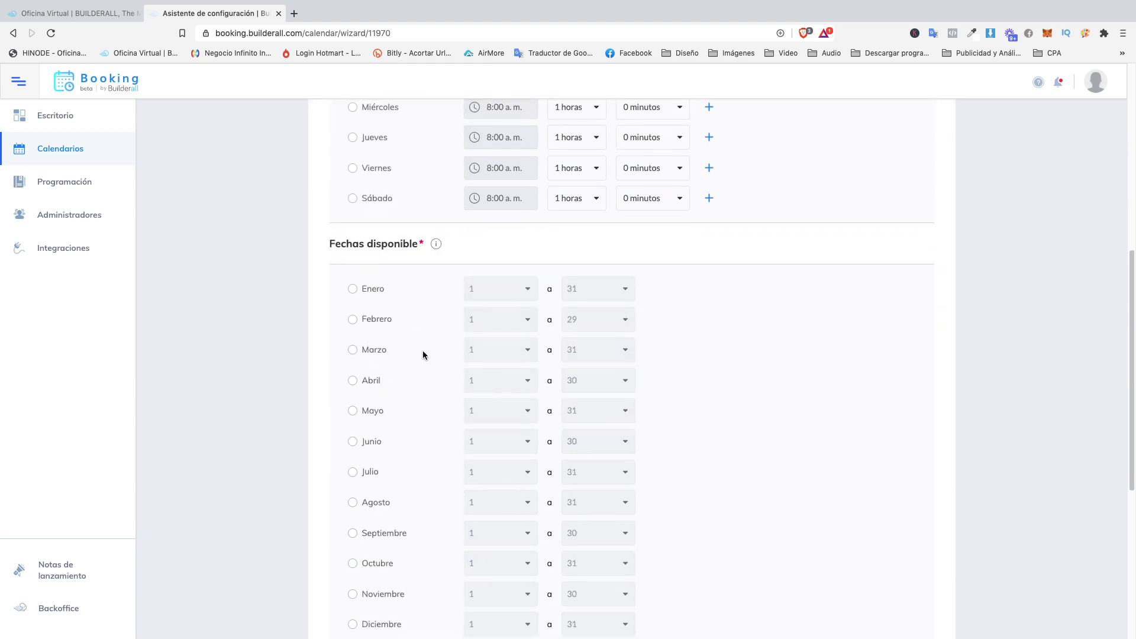
scroll(408, 364, "down", 1)
scroll(417, 395, "down", 3)
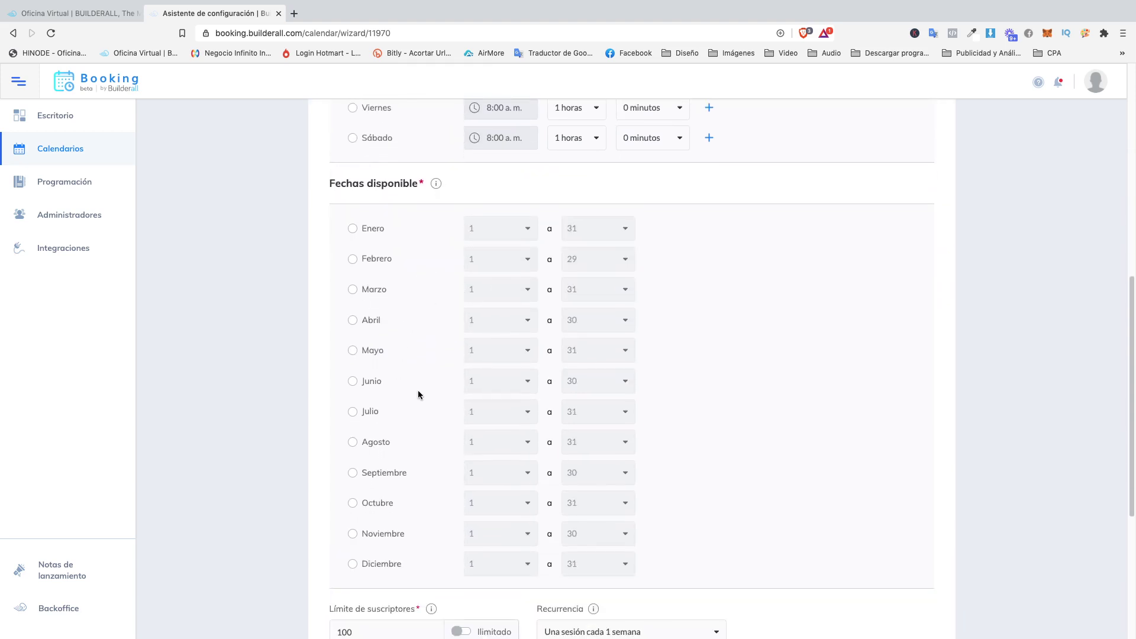
scroll(418, 395, "down", 1)
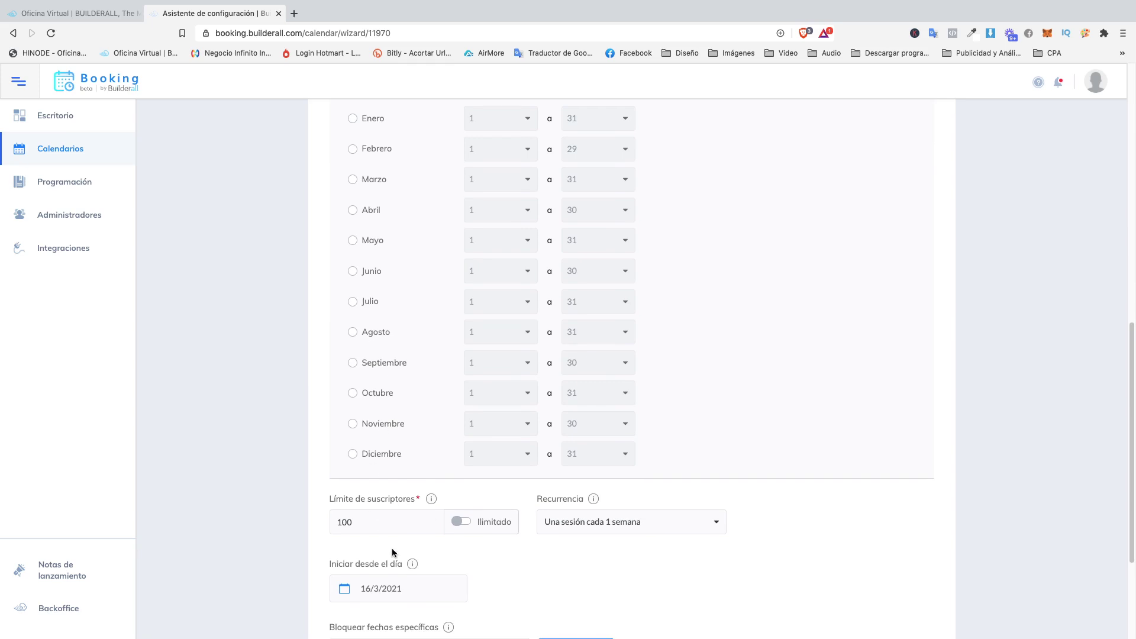
mouse_move(433, 501)
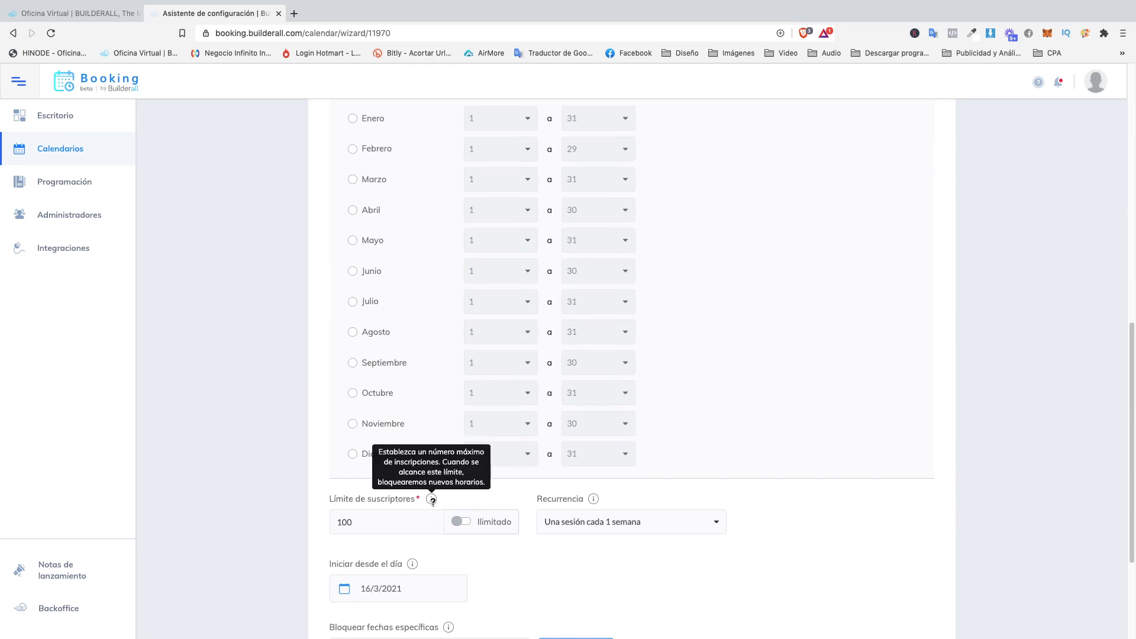
scroll(441, 504, "down", 1)
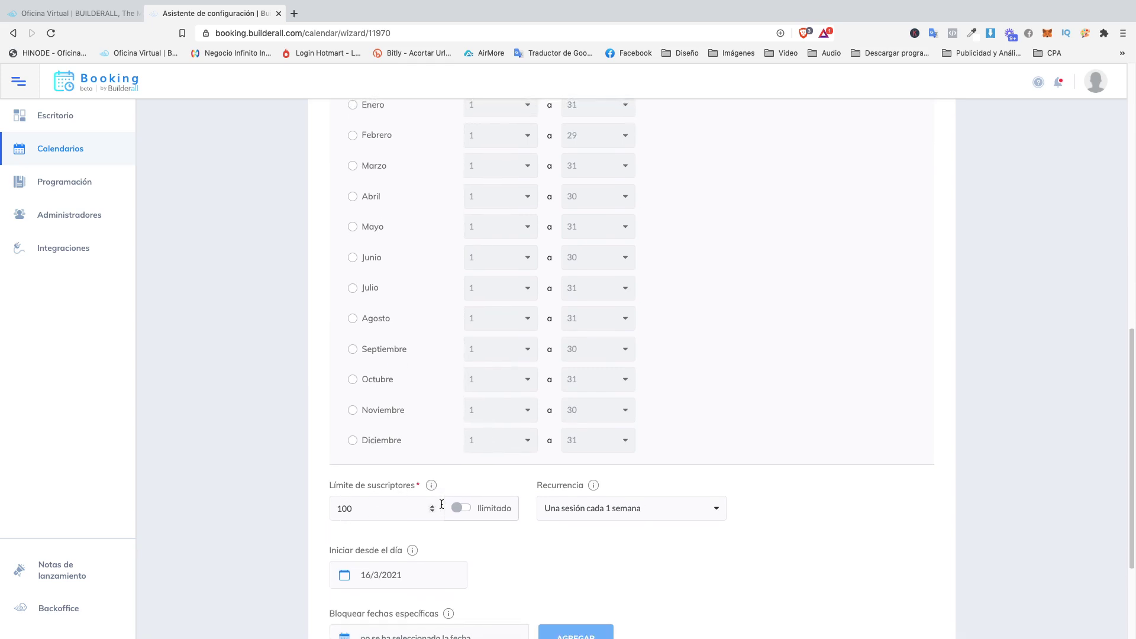
scroll(442, 504, "up", 6)
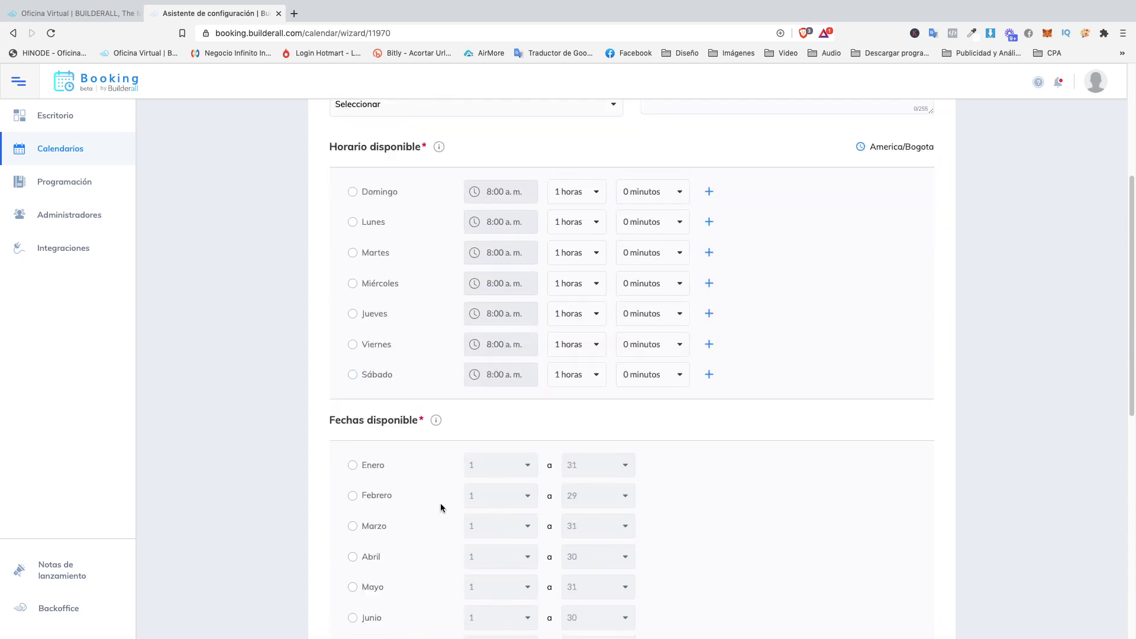
scroll(441, 508, "up", 4)
scroll(441, 508, "down", 1)
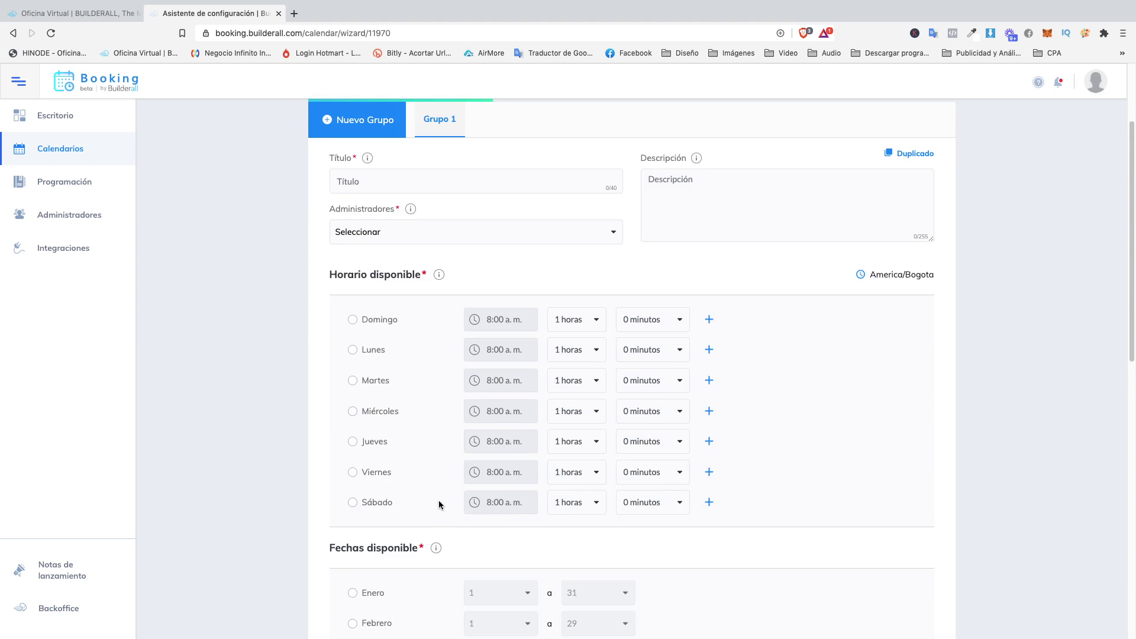
Step: Title the group "Matematicas" and assign Equipo Builderall Español as its administrator
left_click(351, 187)
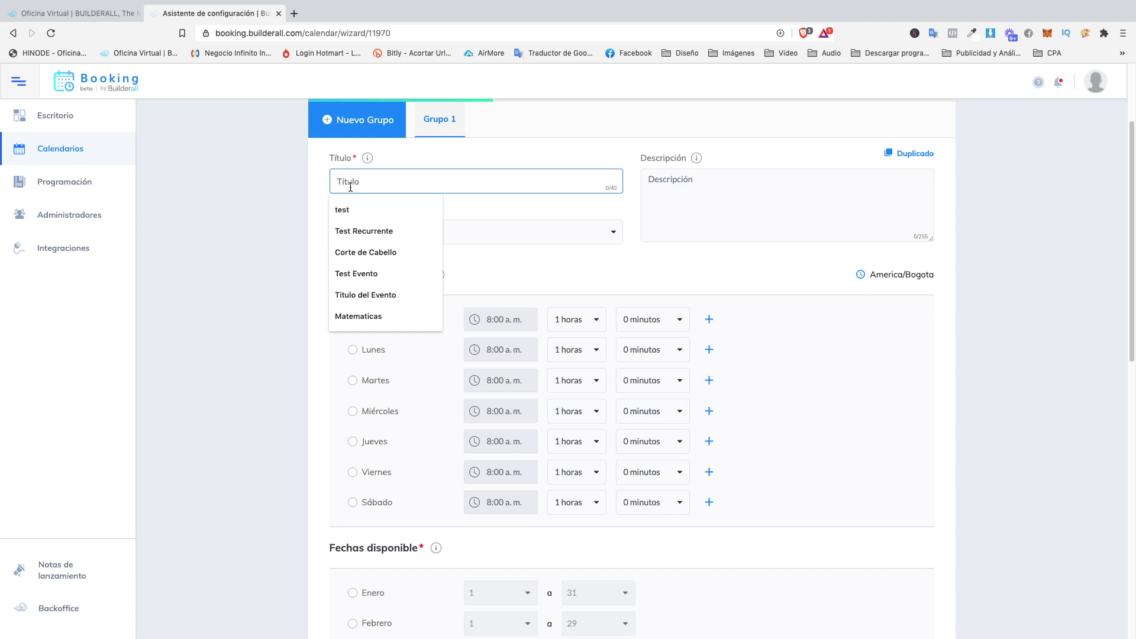
type("Matema")
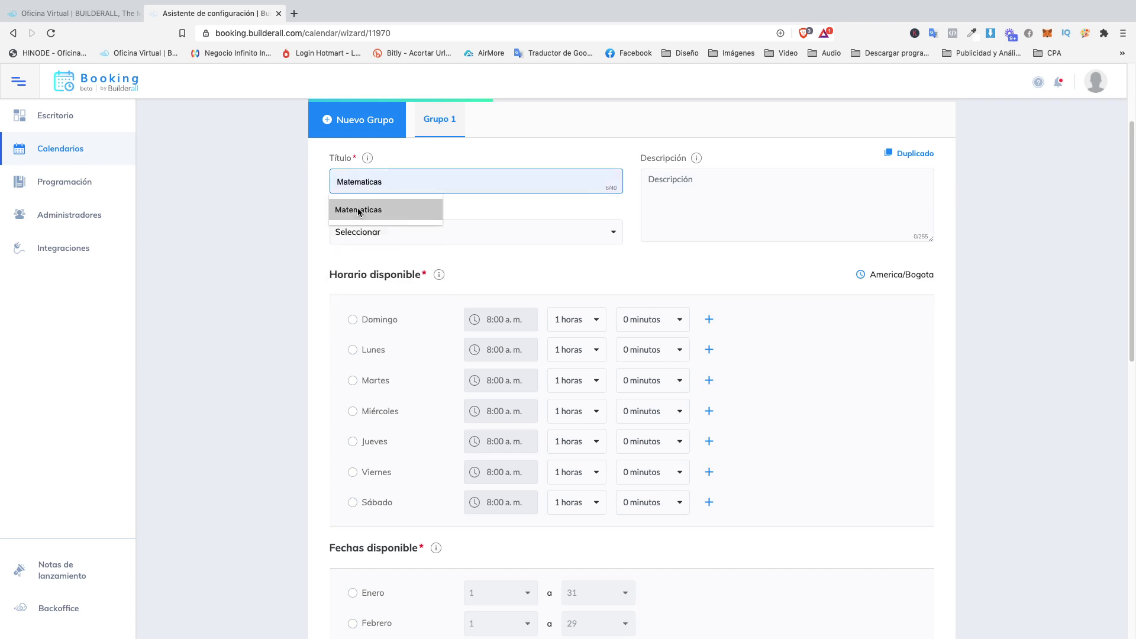
left_click(378, 210)
left_click(495, 227)
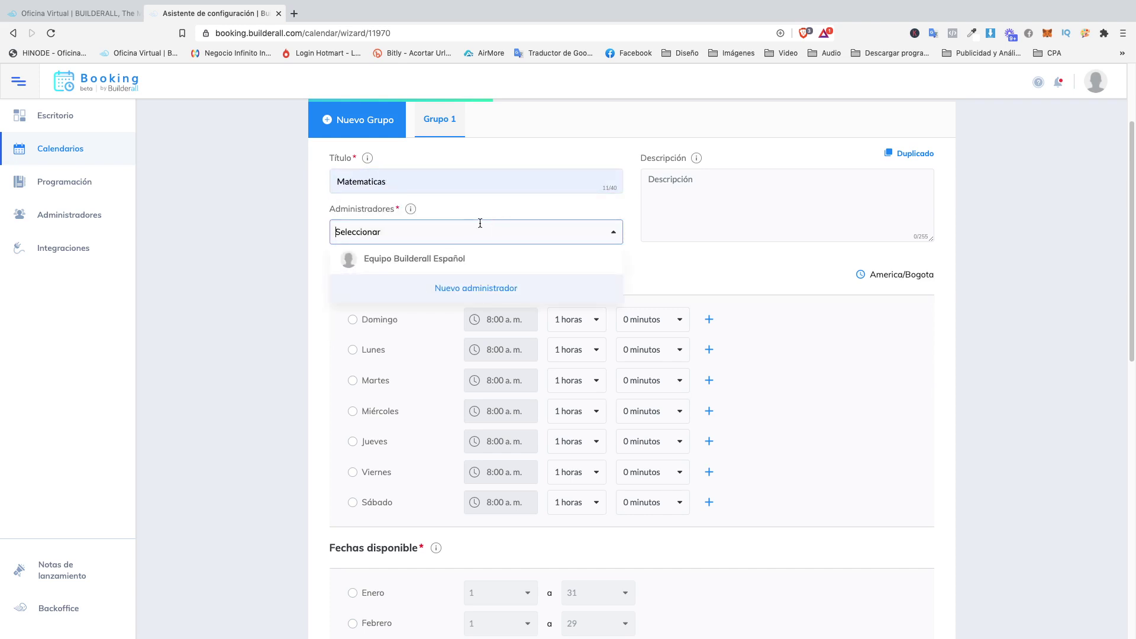
left_click(436, 260)
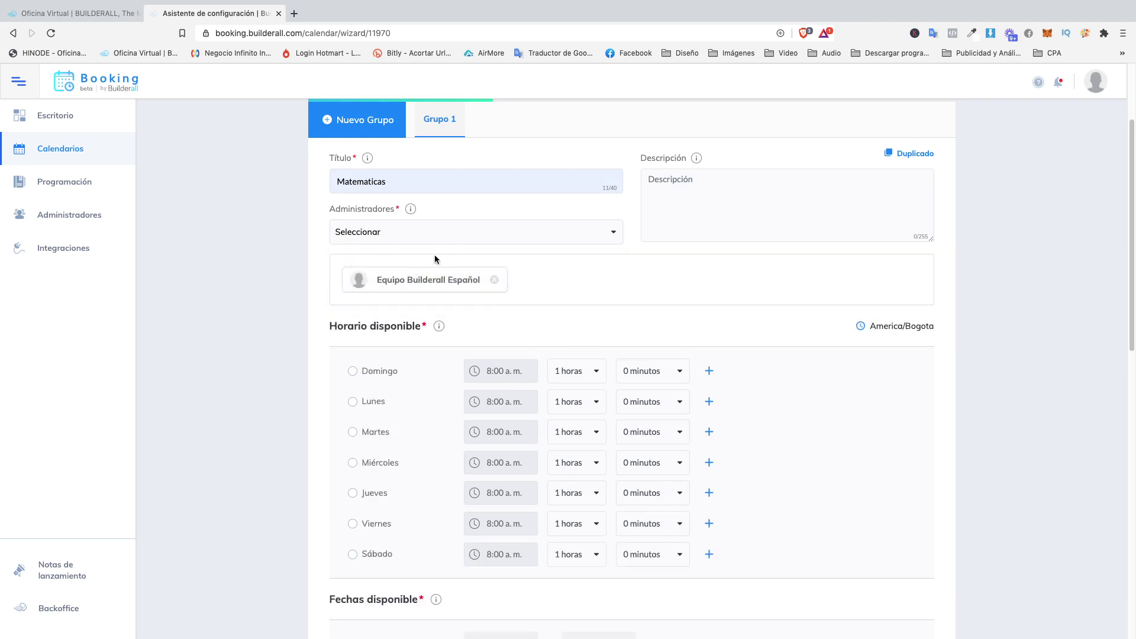
left_click(680, 204)
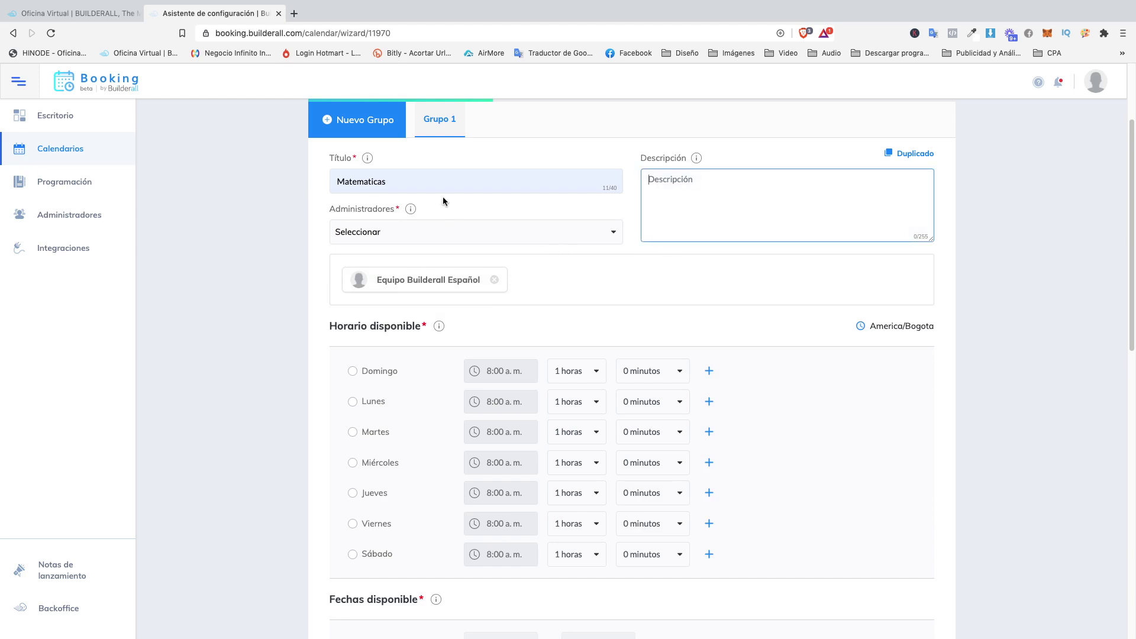
Step: Enable Lunes, Miércoles and Viernes as available days in the group's schedule
scroll(276, 370, "down", 1)
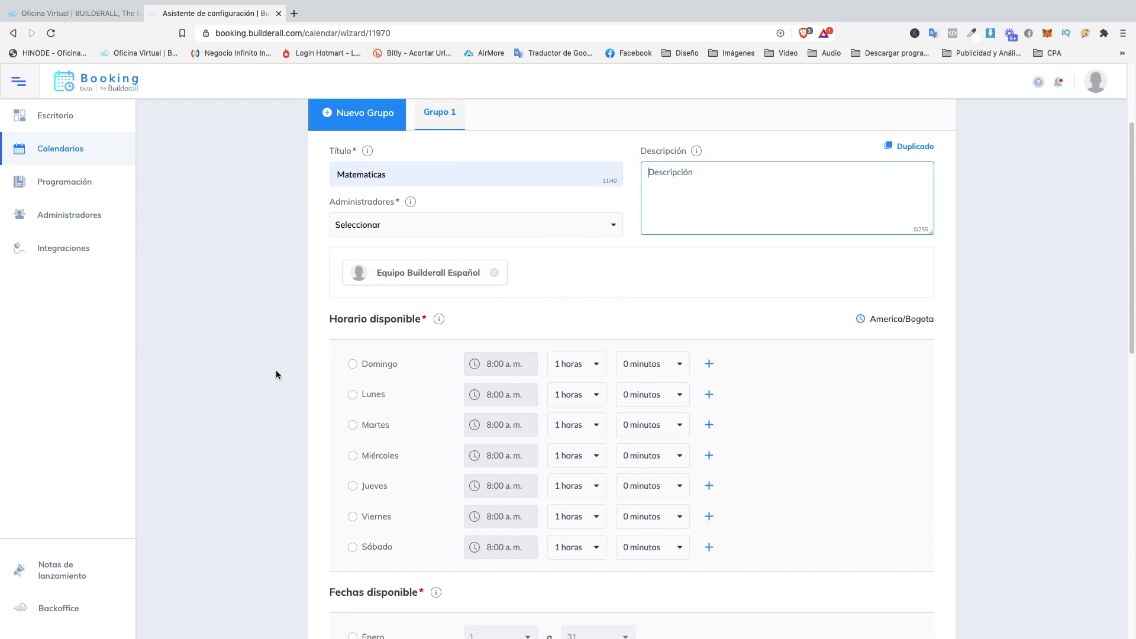
scroll(276, 370, "down", 2)
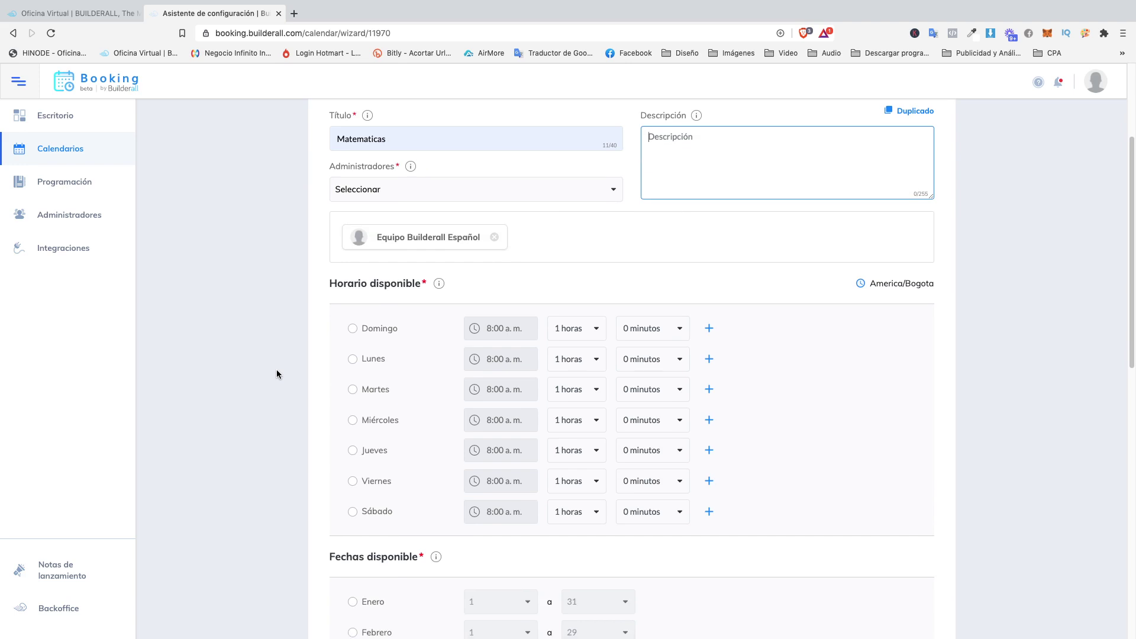
scroll(276, 369, "down", 2)
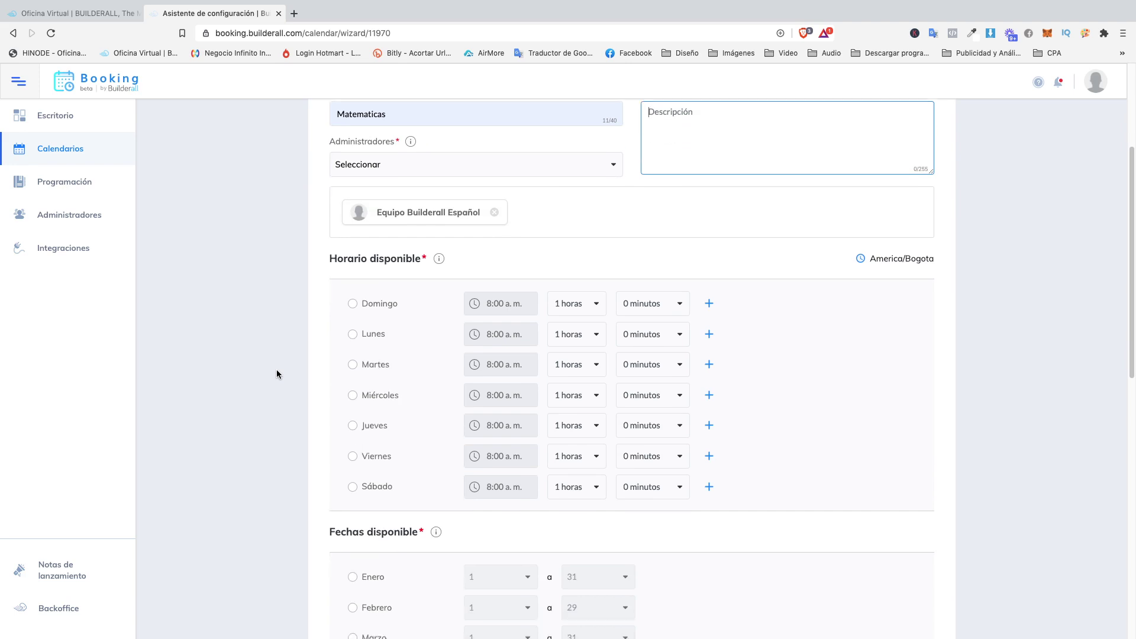
left_click(352, 334)
left_click(352, 394)
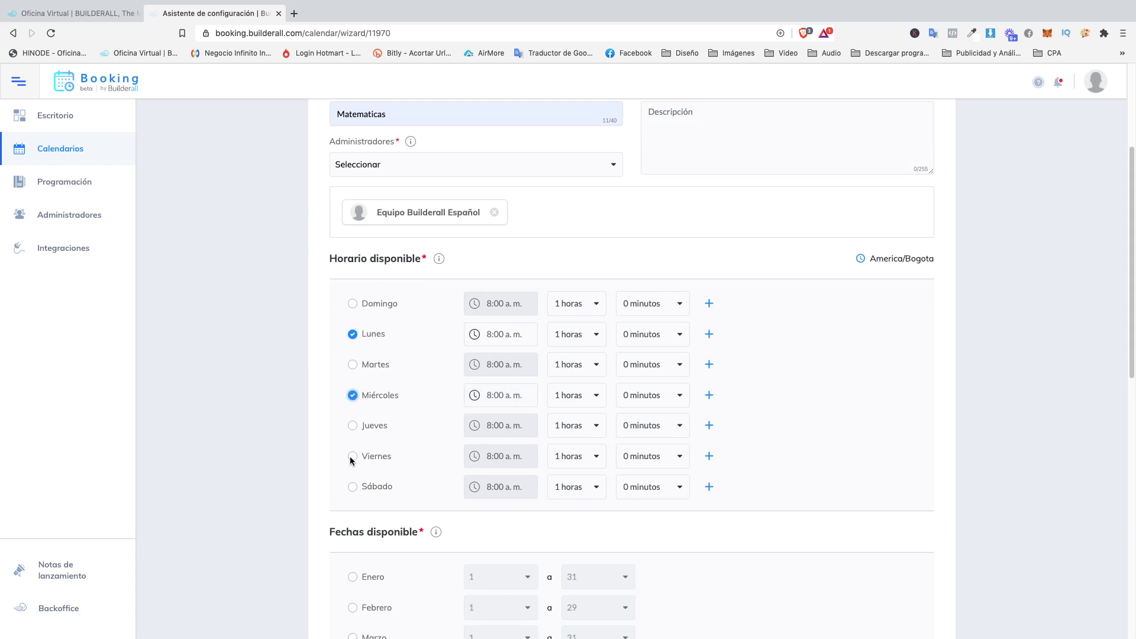
left_click(352, 456)
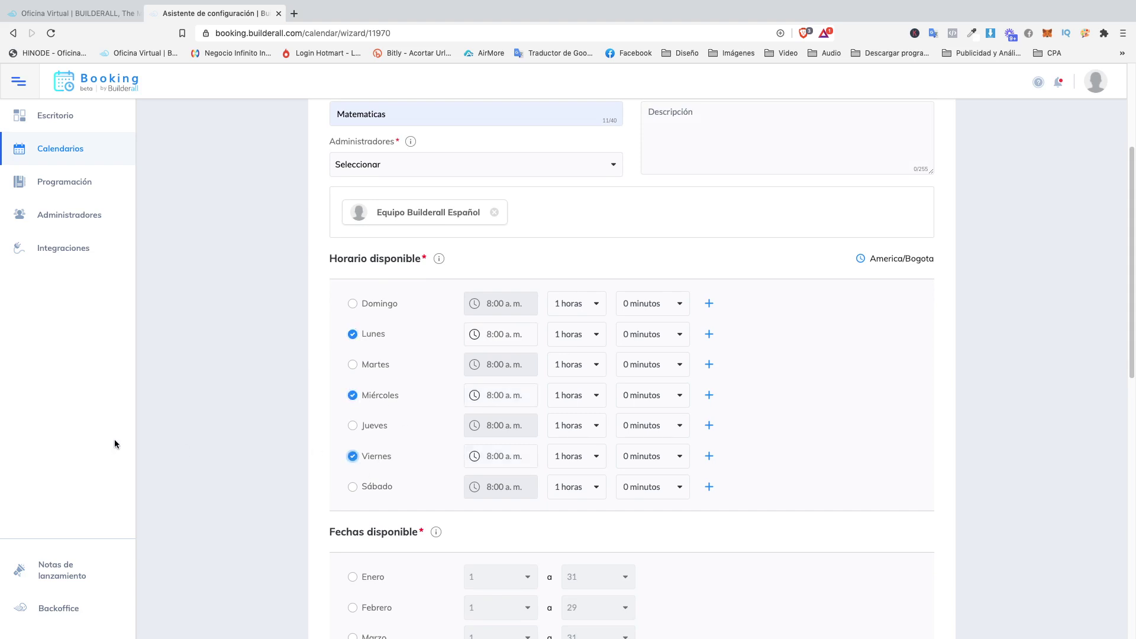
Step: Set the session duration to 2 horas for Lunes, Miércoles and Viernes in the group's available hours
left_click(579, 333)
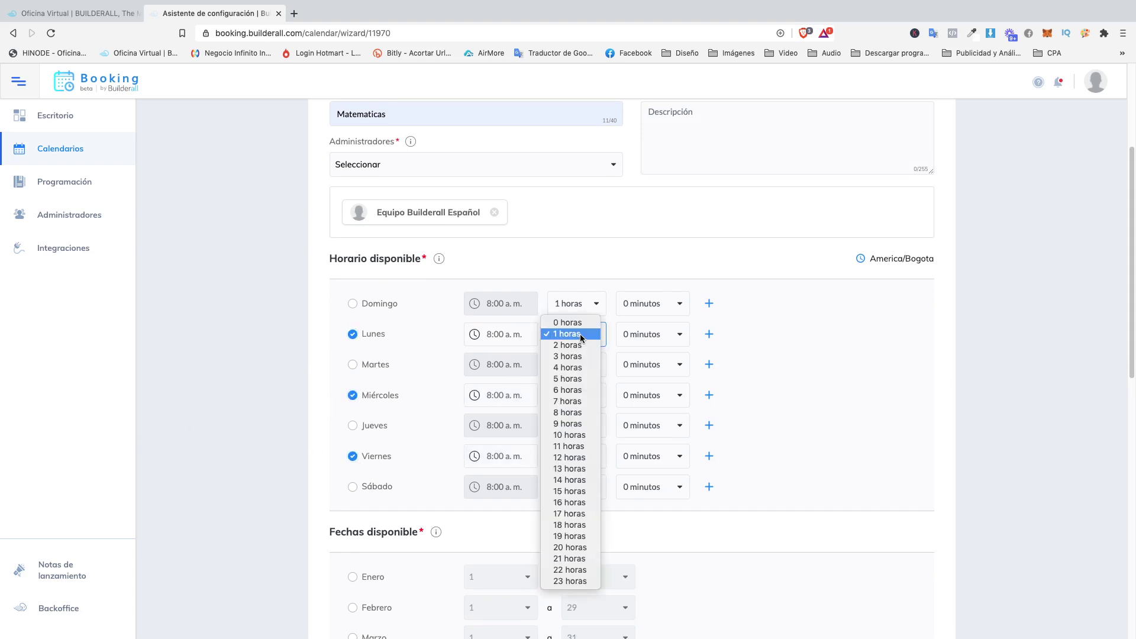
left_click(580, 345)
left_click(585, 394)
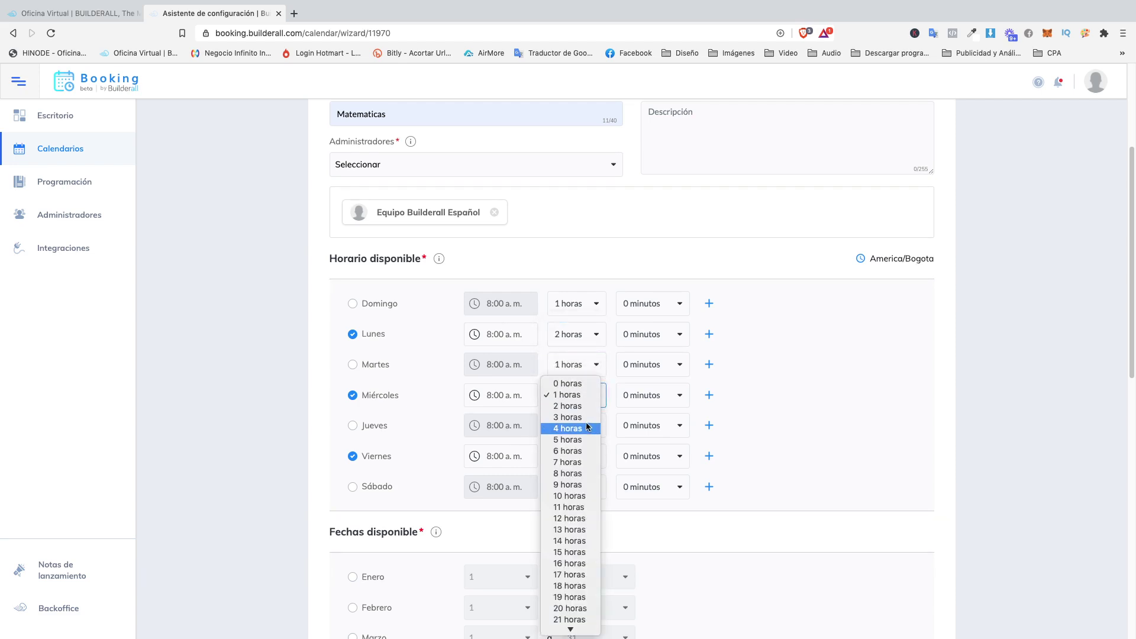
left_click(580, 417)
left_click(578, 397)
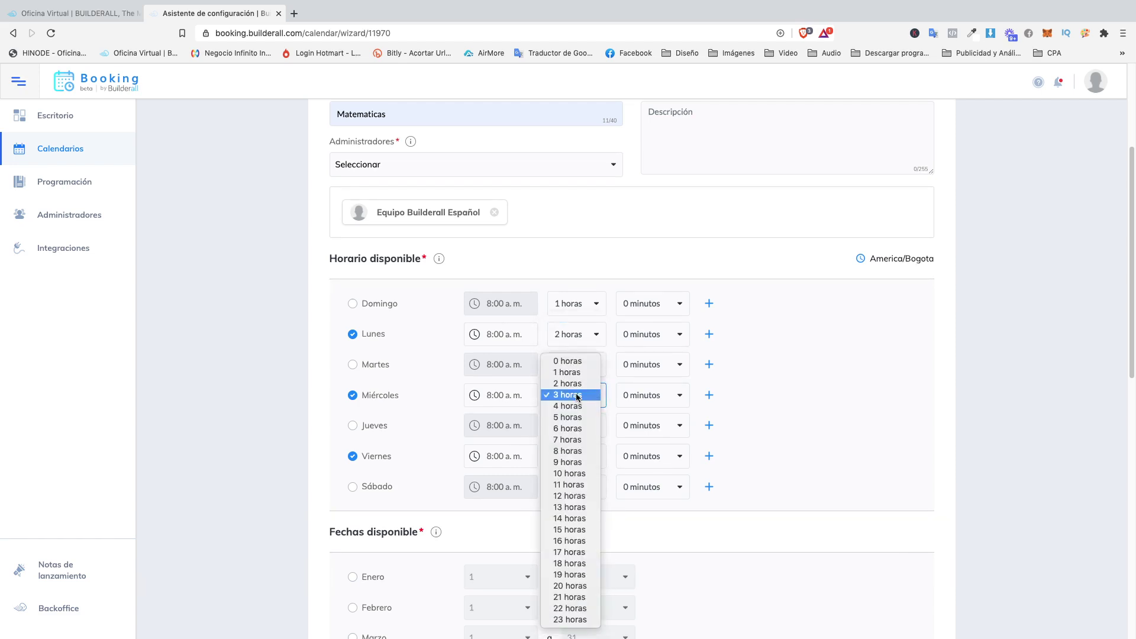
left_click(578, 384)
left_click(582, 456)
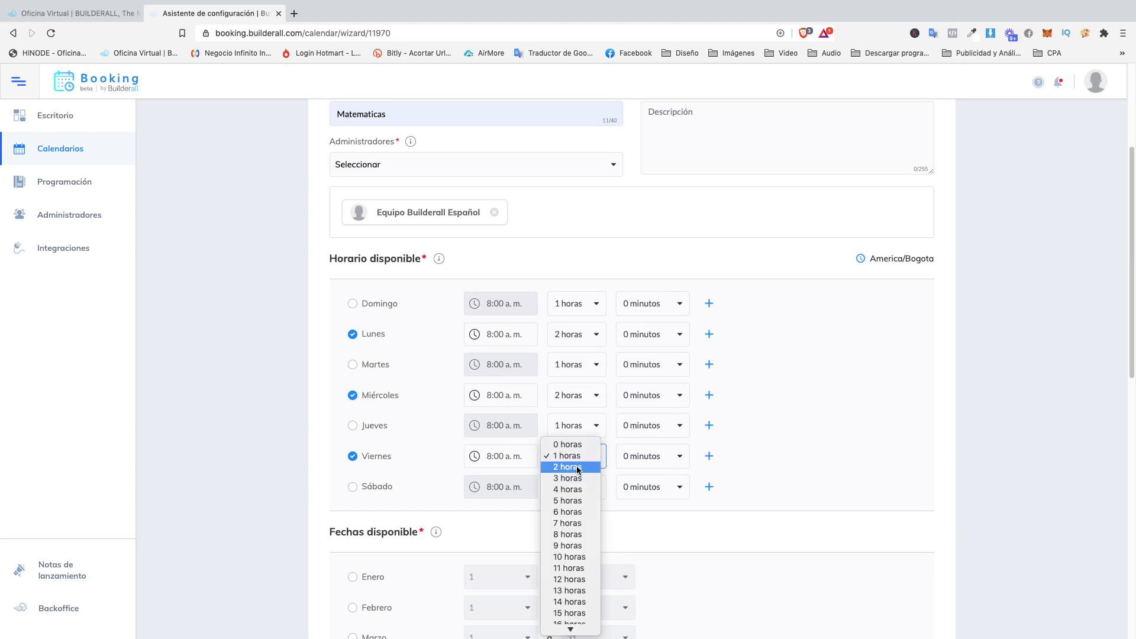
left_click(579, 467)
Step: Add a second Lunes session starting at 3:00 p. m. and keep its duration at 1 hora
scroll(593, 431, "down", 1)
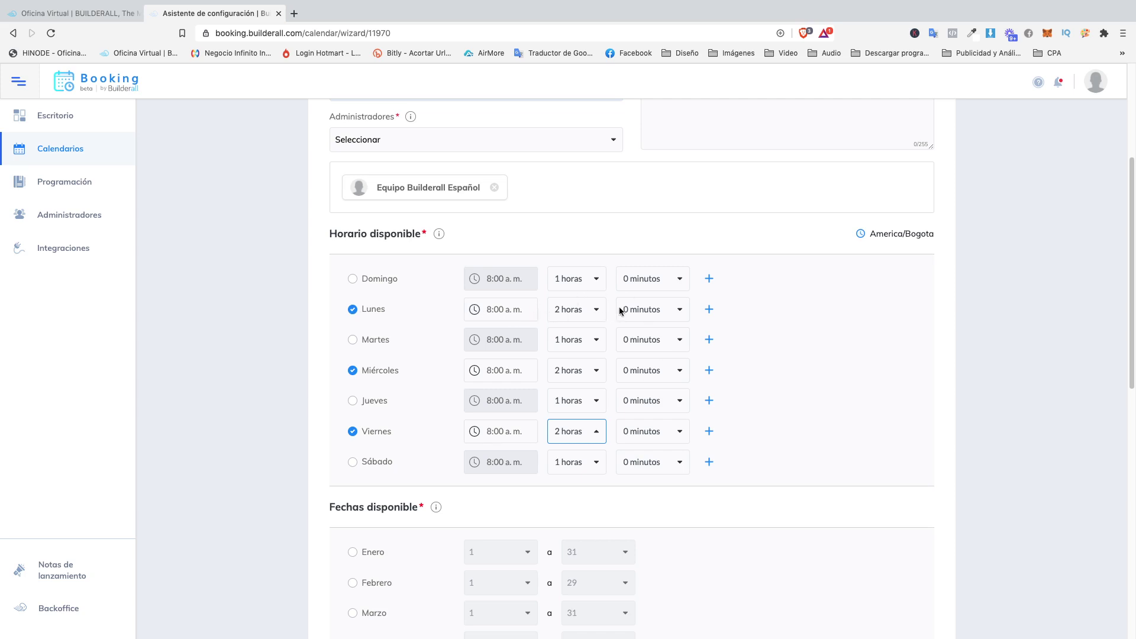
left_click(708, 308)
left_click(512, 340)
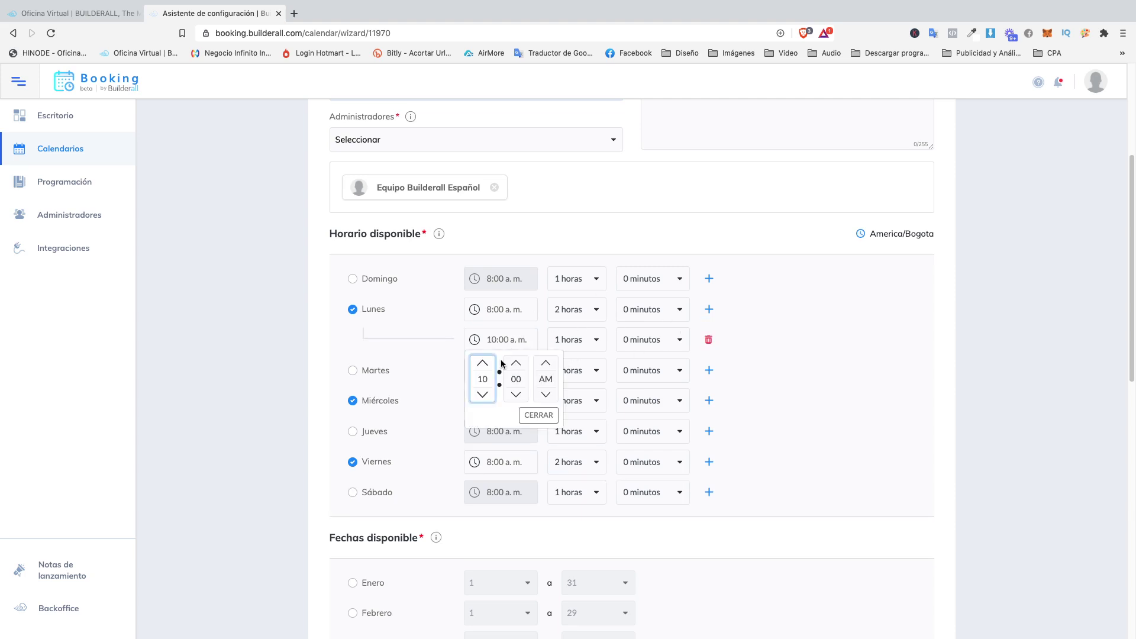
left_click(482, 362)
left_click(482, 363)
left_click(482, 363)
left_click(482, 363)
left_click(538, 414)
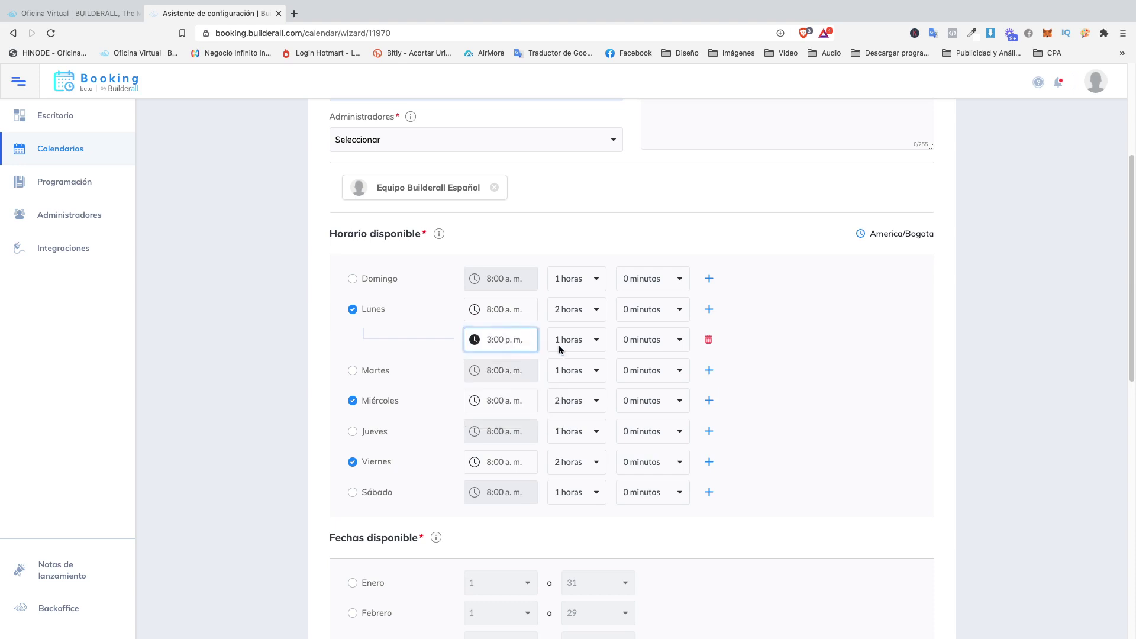
left_click(582, 342)
left_click(567, 342)
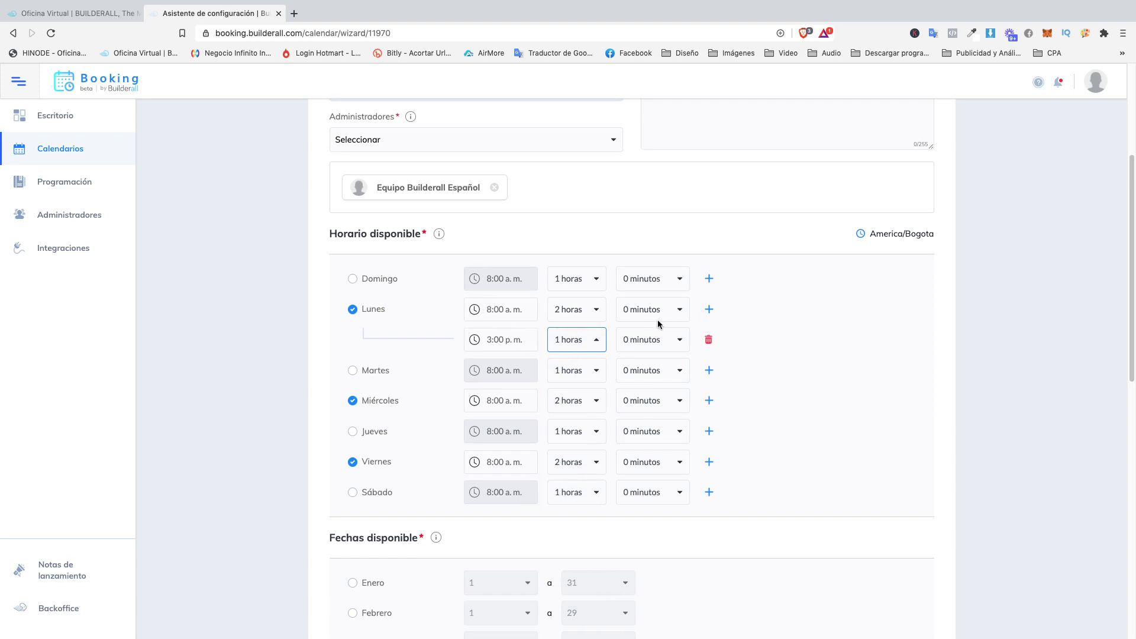
Step: Enable Marzo and Abril as available months, keeping the date ranges 1 to 31 and 1 to 30
scroll(509, 413, "down", 1)
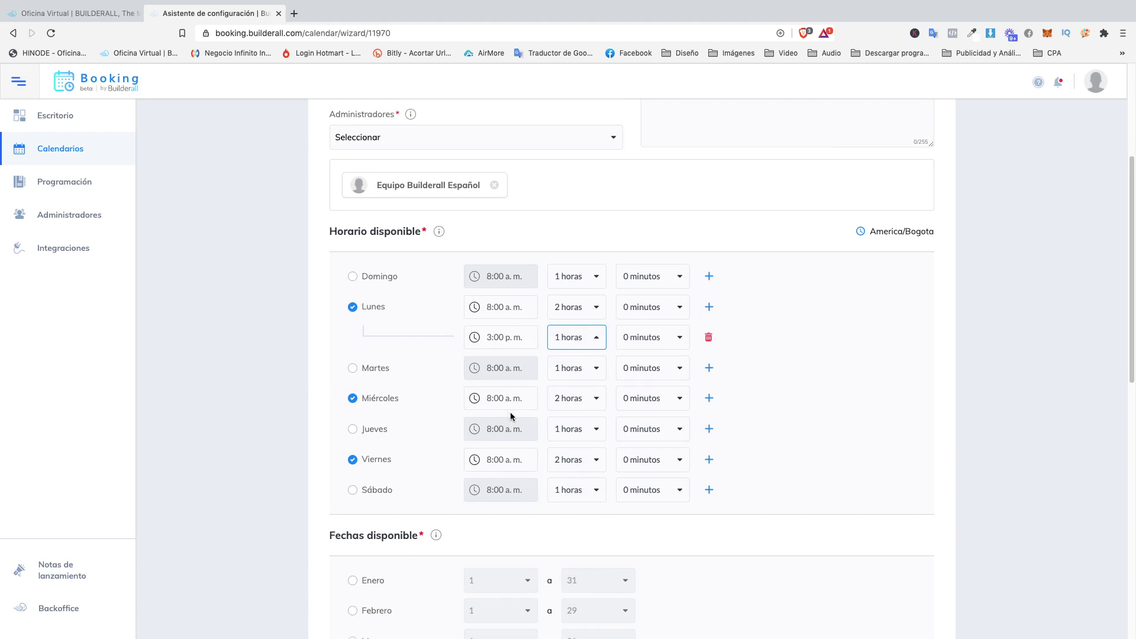
scroll(497, 419, "down", 5)
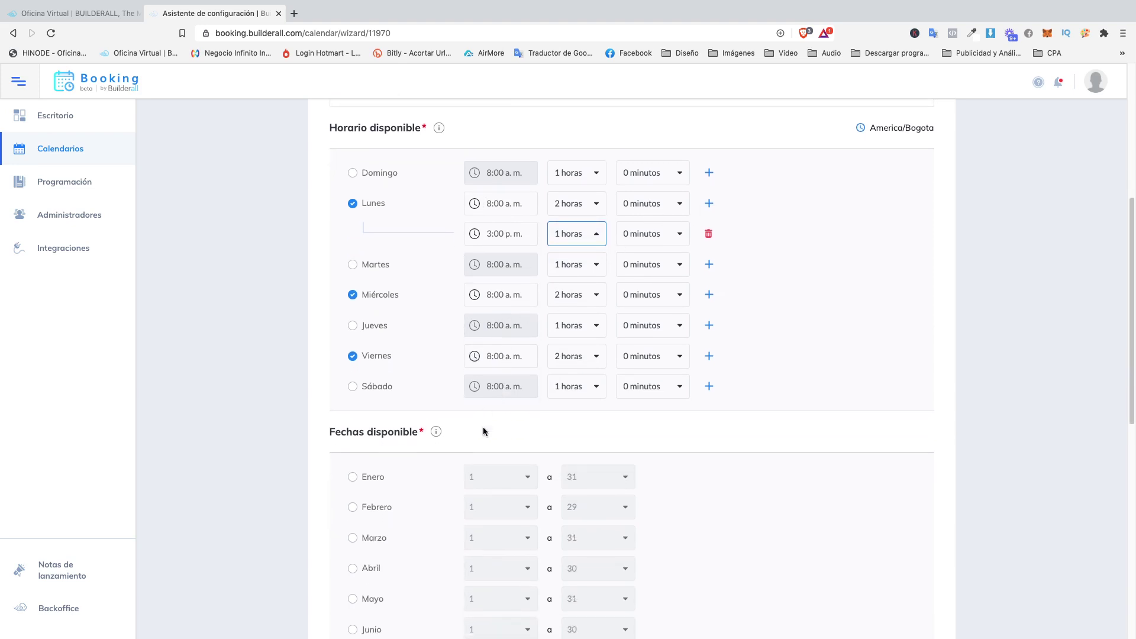
scroll(438, 419, "down", 8)
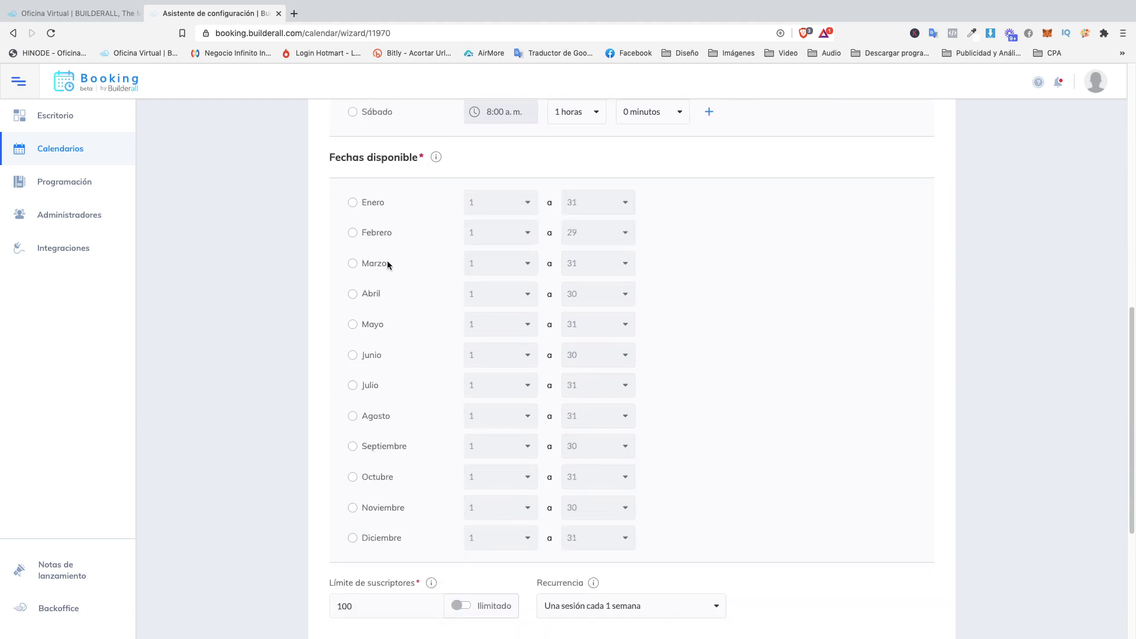
left_click(355, 263)
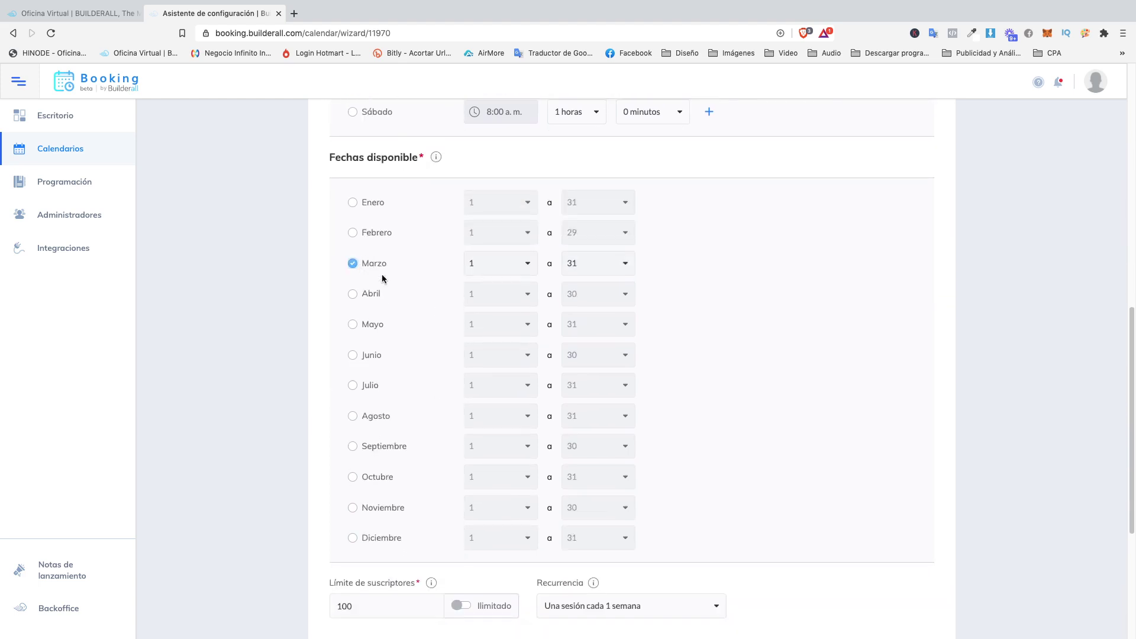
left_click(358, 295)
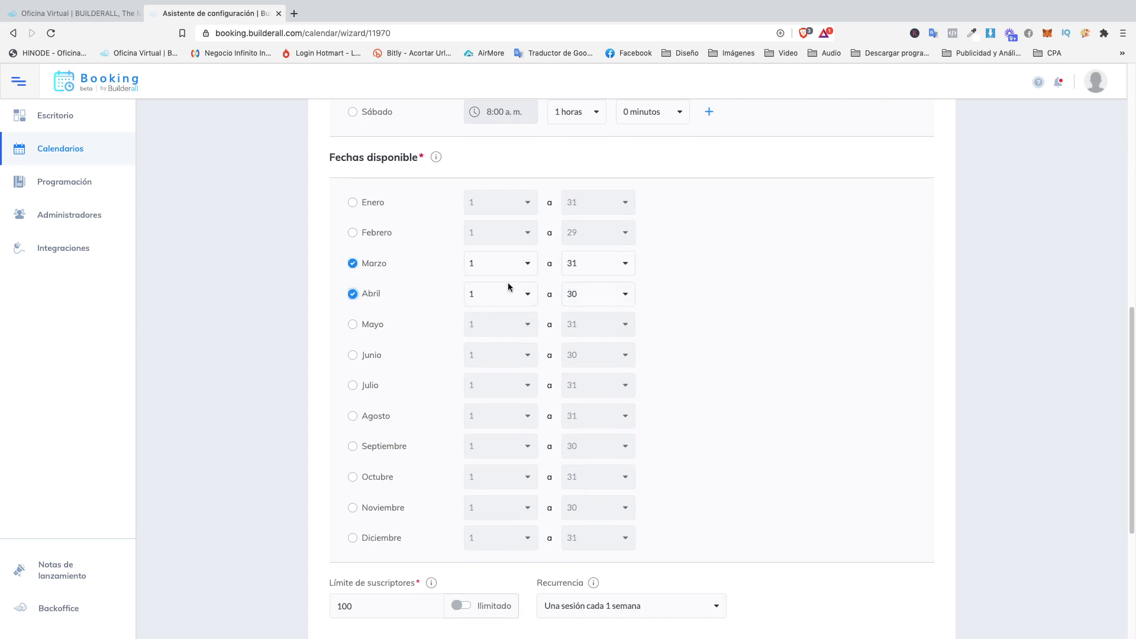
left_click(603, 264)
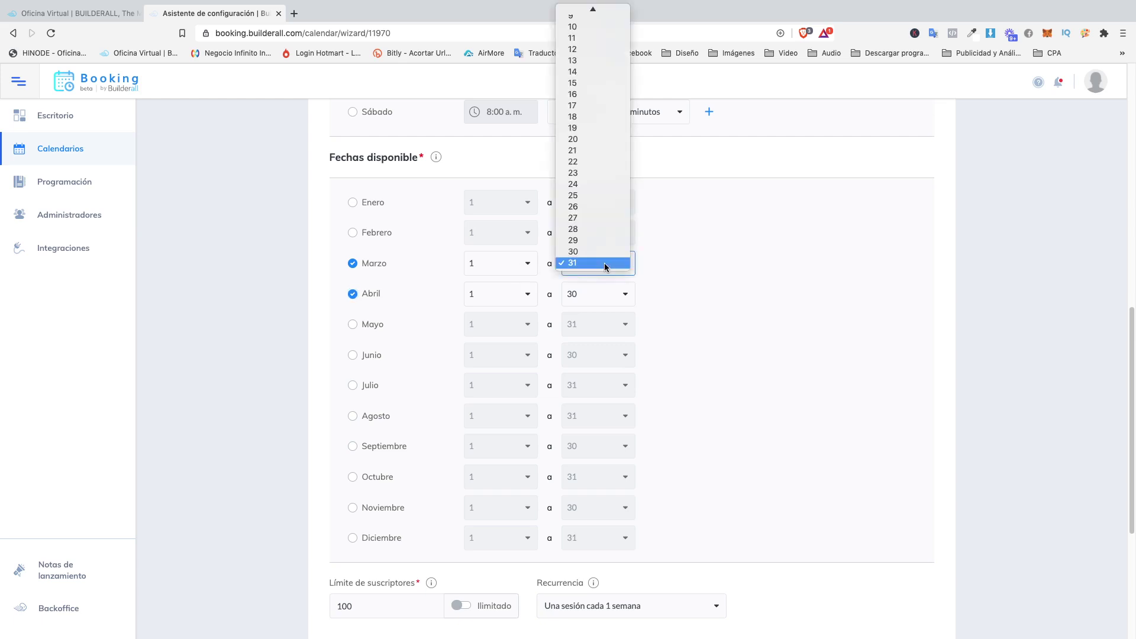
left_click(599, 265)
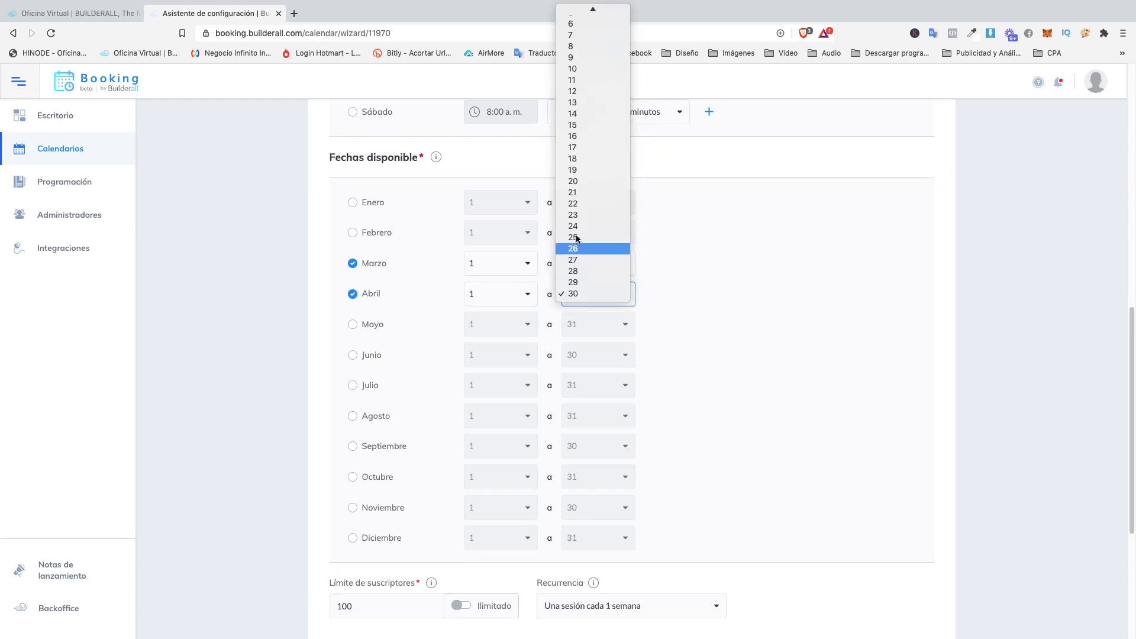
left_click(592, 294)
Step: Set the group's subscriber limit to 10
scroll(556, 297, "down", 3)
scroll(552, 295, "down", 2)
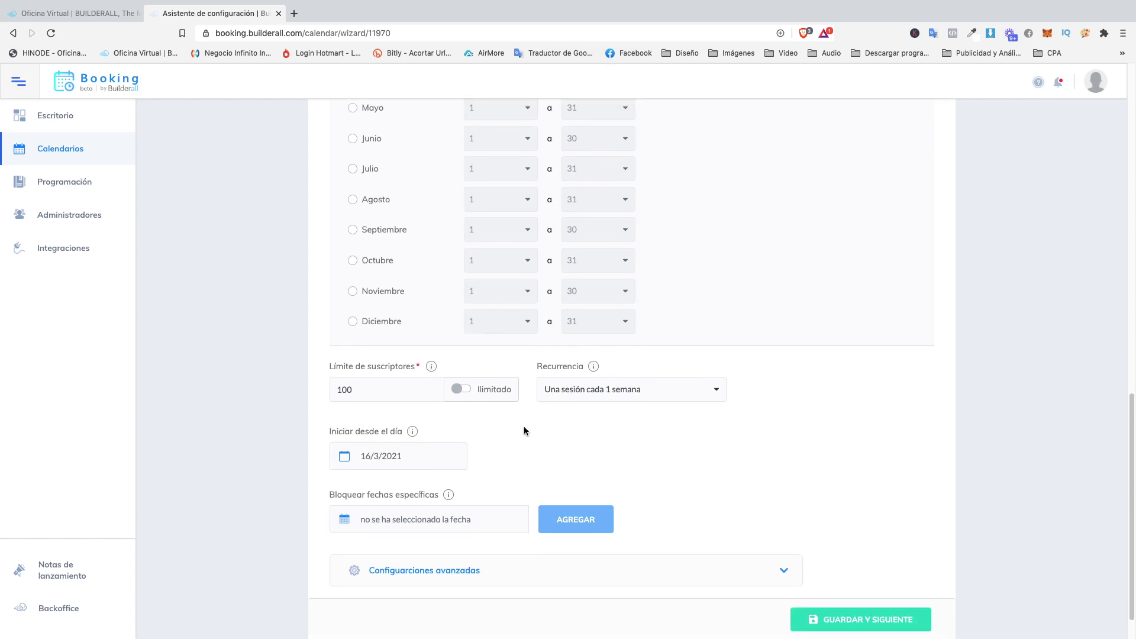
left_click_drag(338, 390, 354, 393)
type("5")
key("BackSpace")
left_click(534, 421)
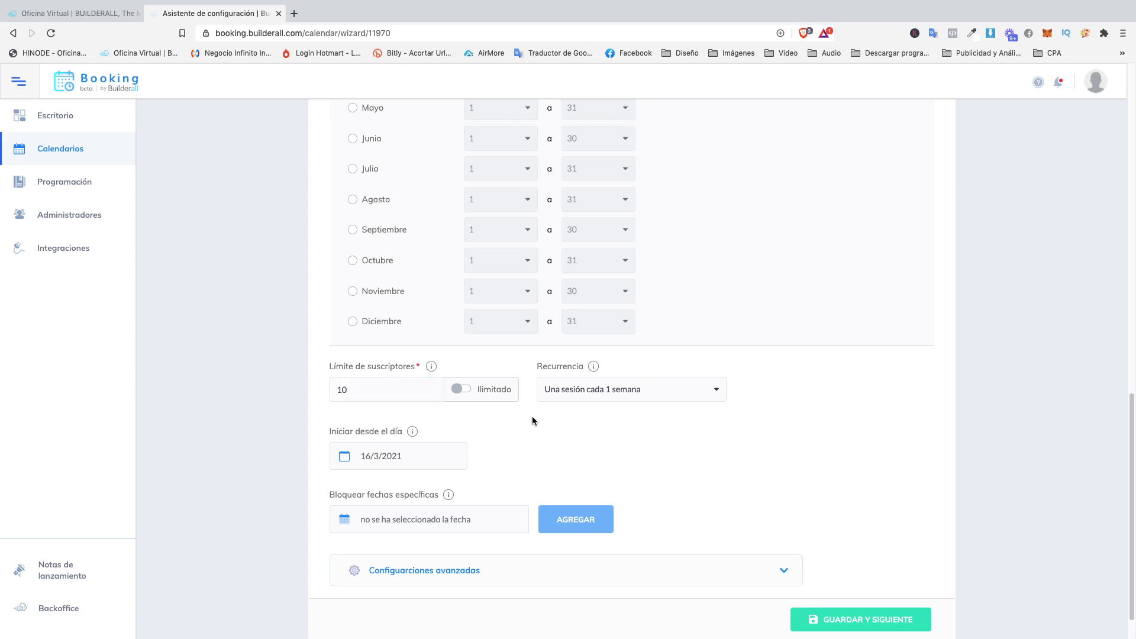
Step: Try a recurrence of one session every 2 weeks and restore it to one session every week
left_click(578, 391)
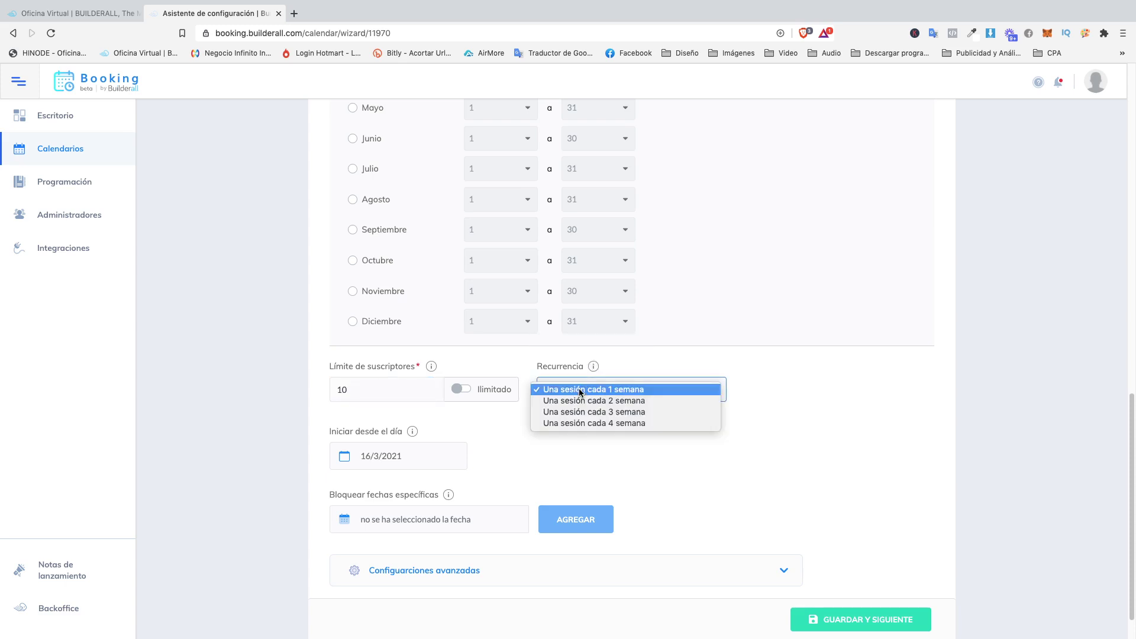
left_click(621, 402)
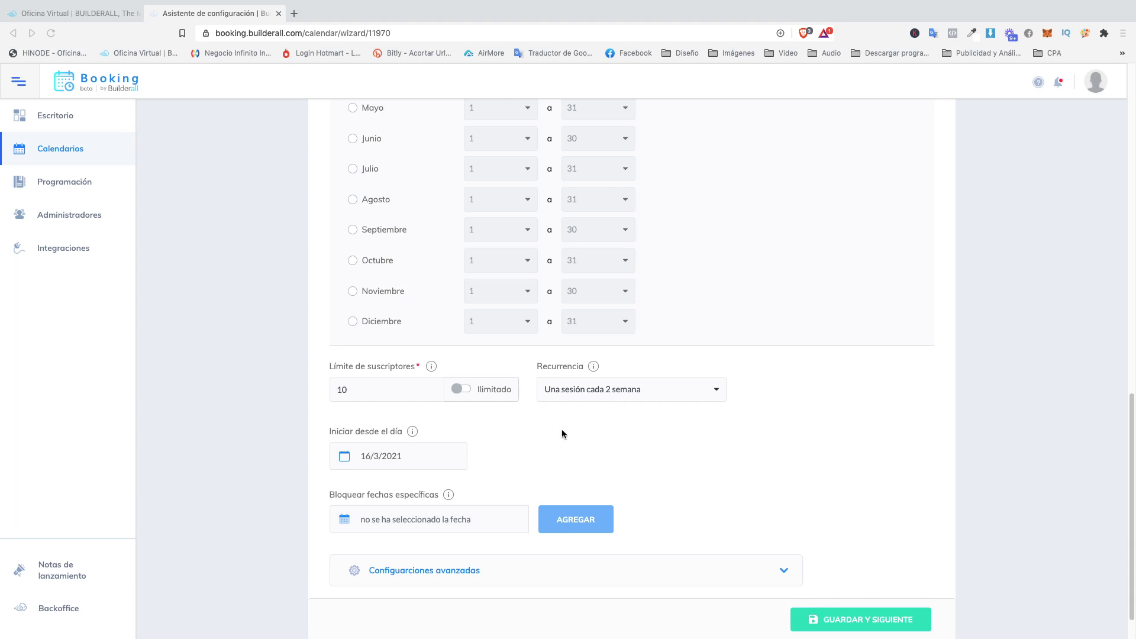
left_click(623, 388)
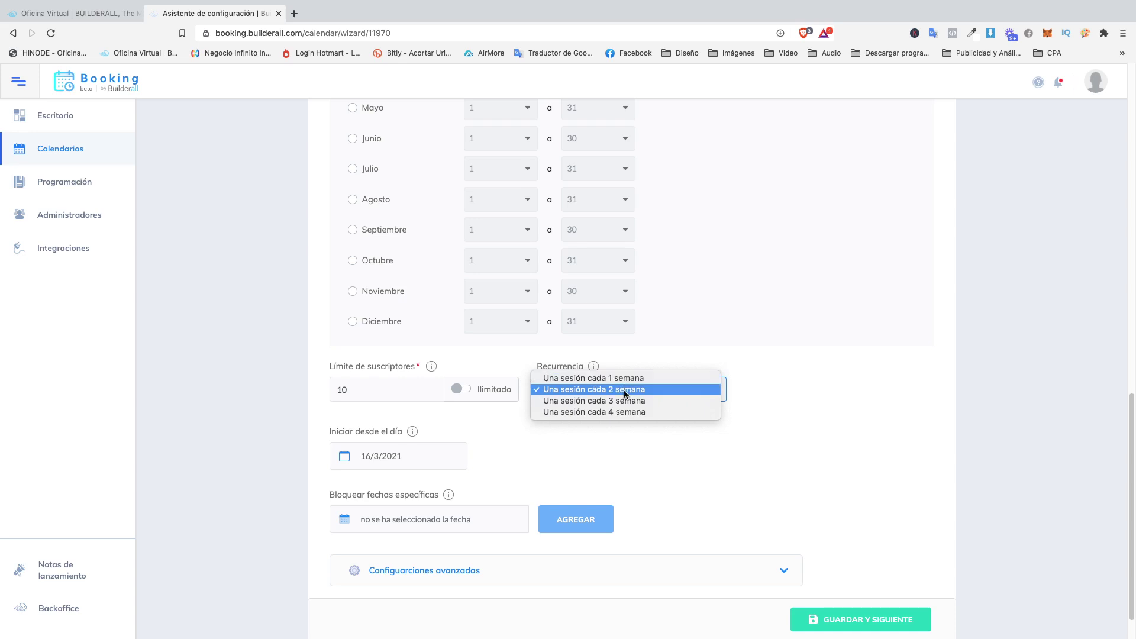
left_click(622, 379)
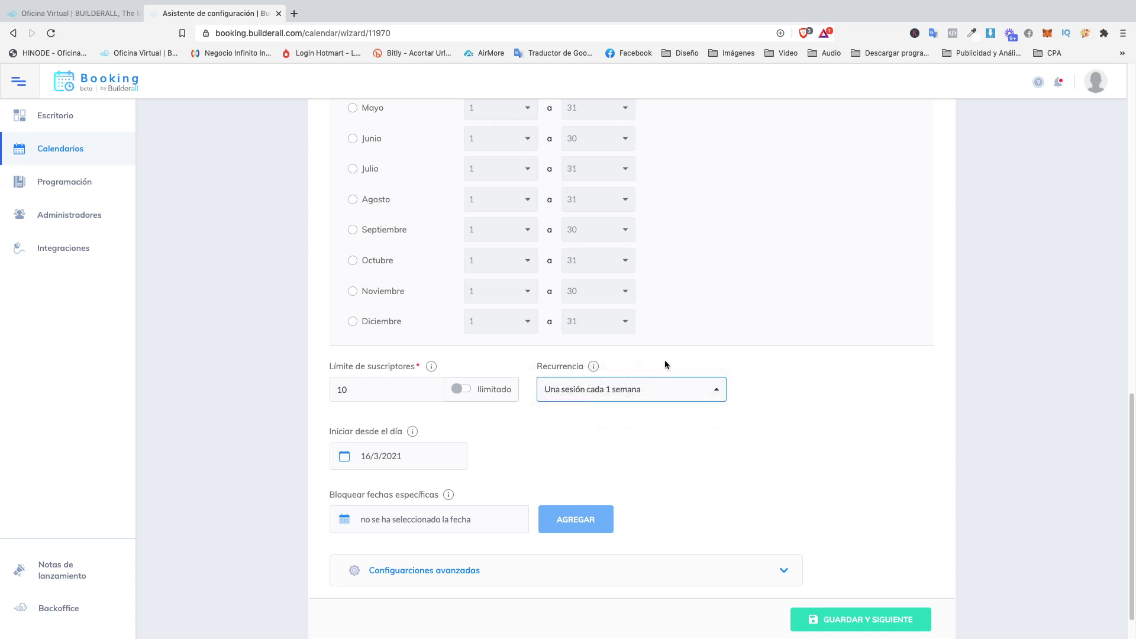
Step: Review the group's schedule and advanced settings, and save the scheduling stage with automatic approval, cancellations accepted and no per-email limit
scroll(668, 362, "up", 5)
scroll(668, 362, "up", 3)
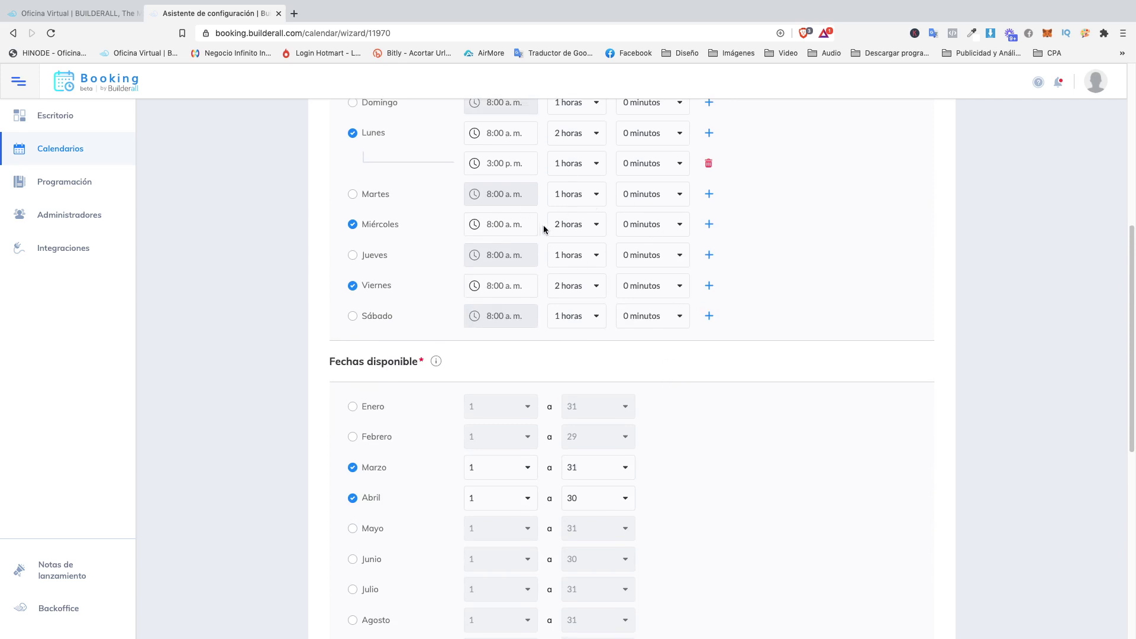
scroll(668, 375, "down", 6)
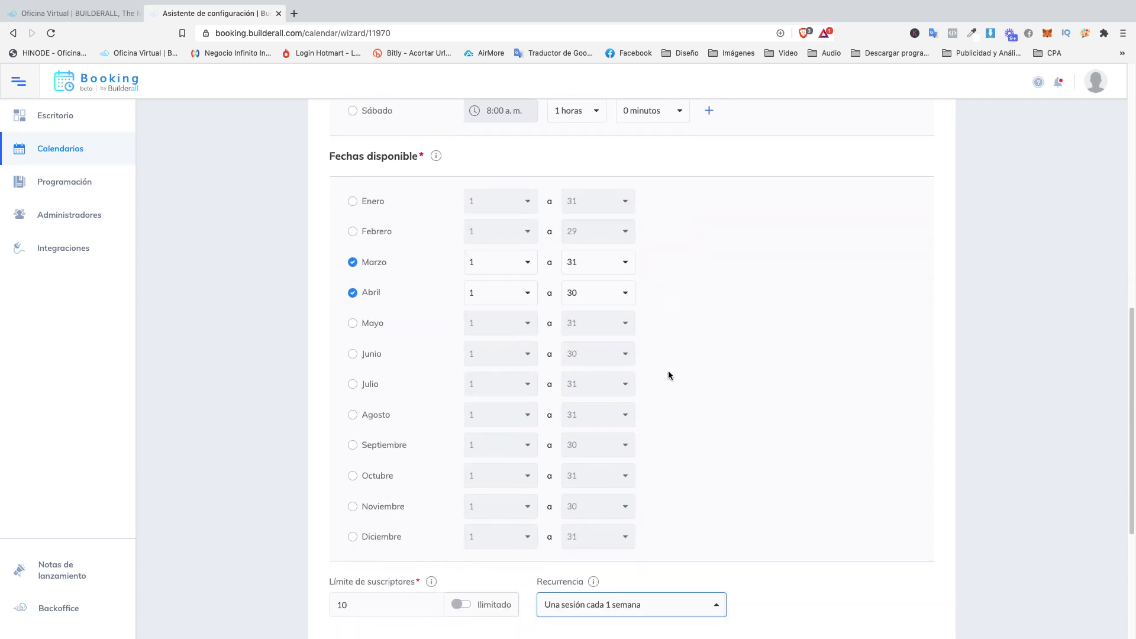
scroll(668, 373, "down", 3)
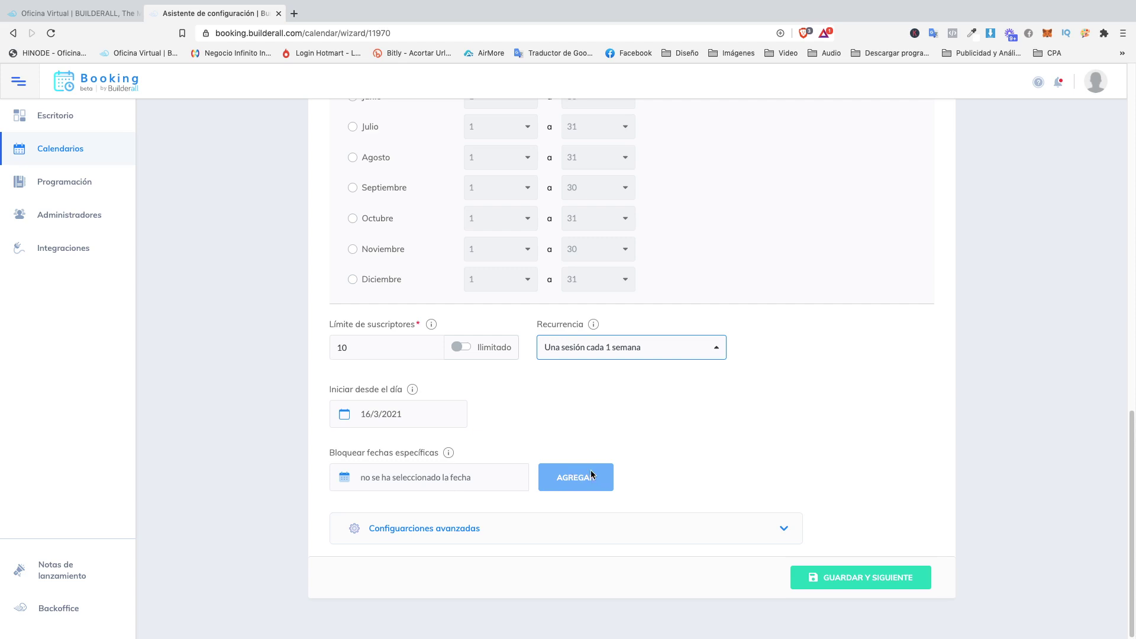
left_click(402, 529)
scroll(467, 508, "down", 4)
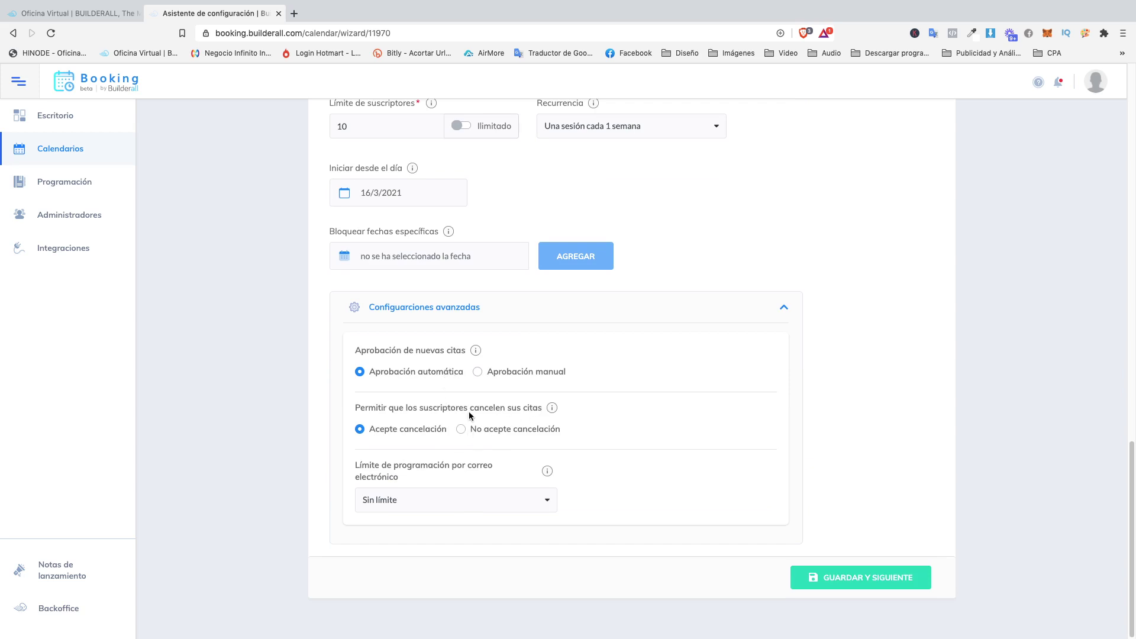
left_click(445, 495)
left_click(626, 482)
left_click(860, 577)
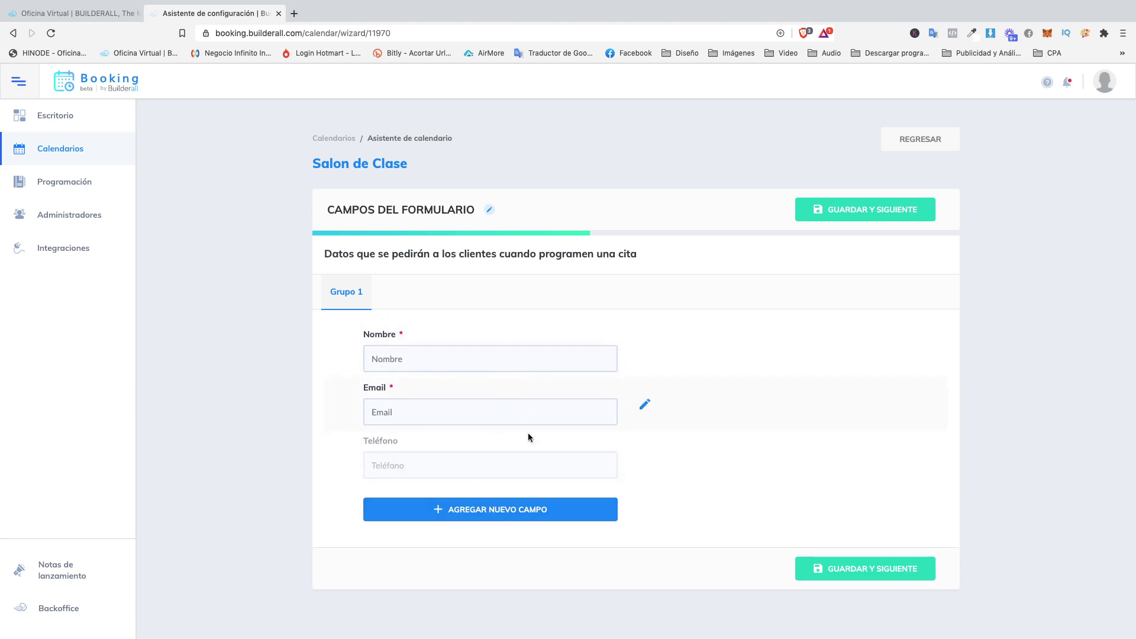
Step: Save the form fields stage and the communications stage with their default options, sending no confirmations or reminders
left_click(853, 566)
left_click(853, 566)
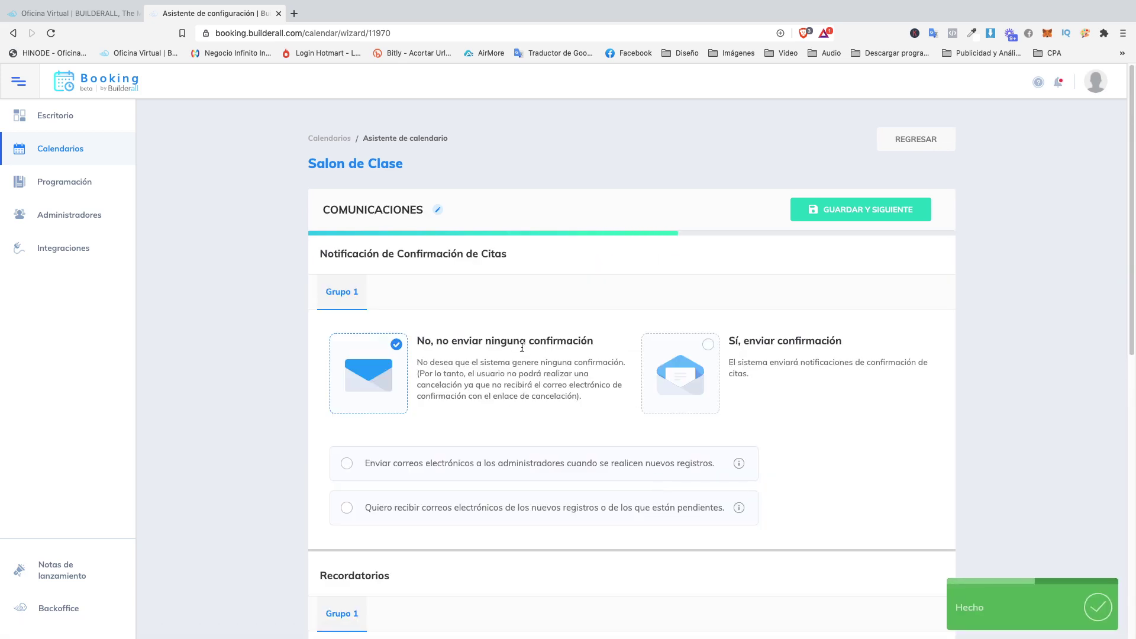
scroll(564, 400, "down", 3)
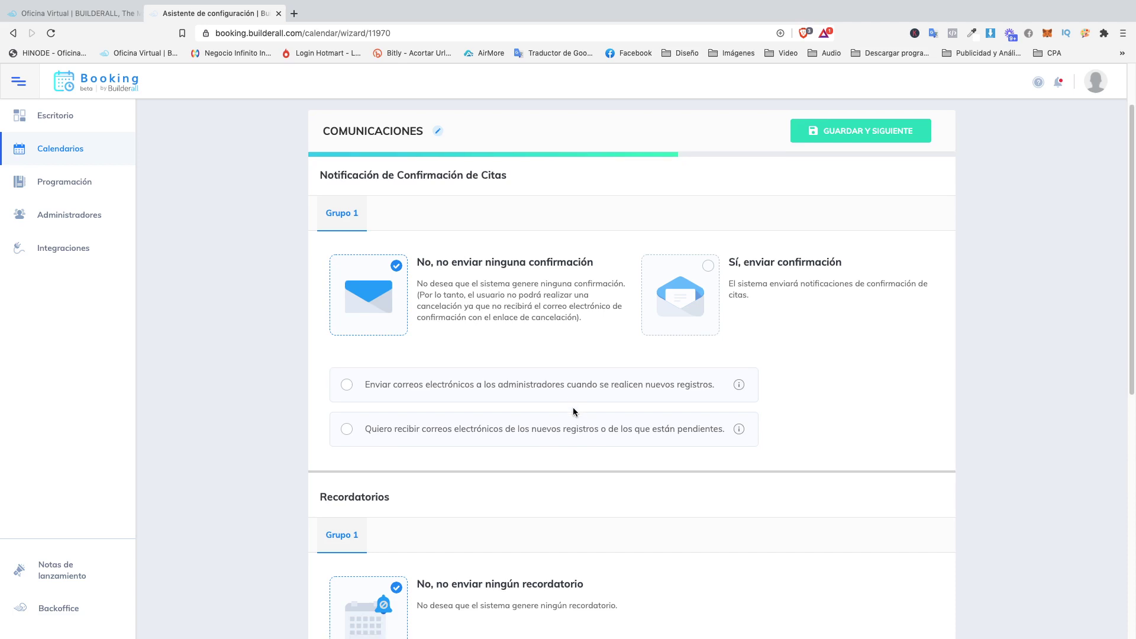
scroll(572, 407, "down", 5)
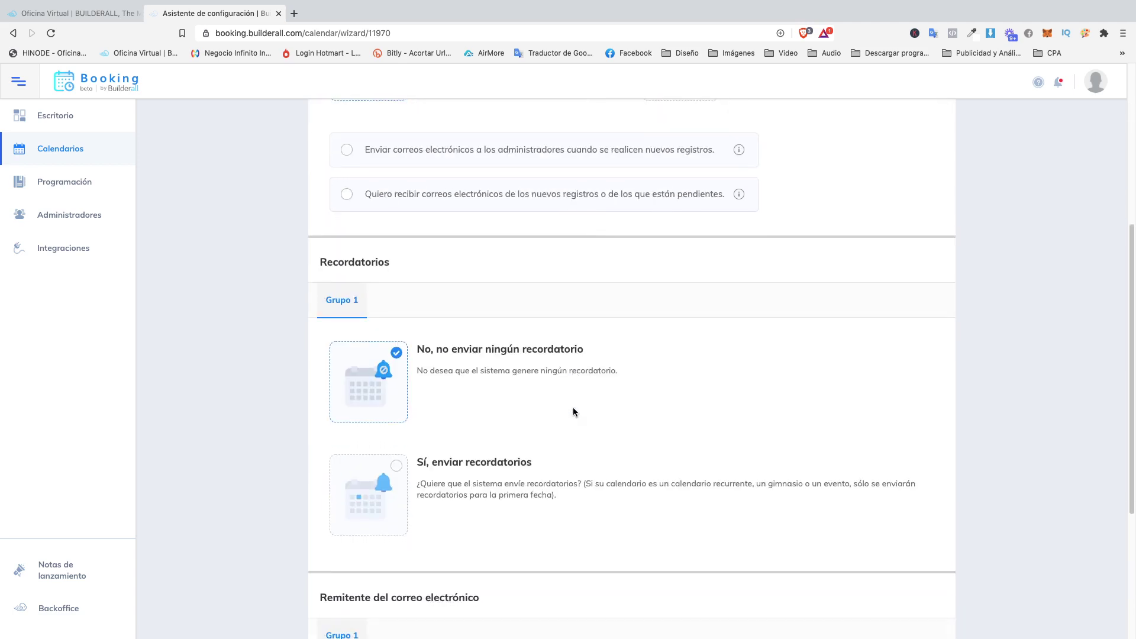
scroll(572, 411, "down", 4)
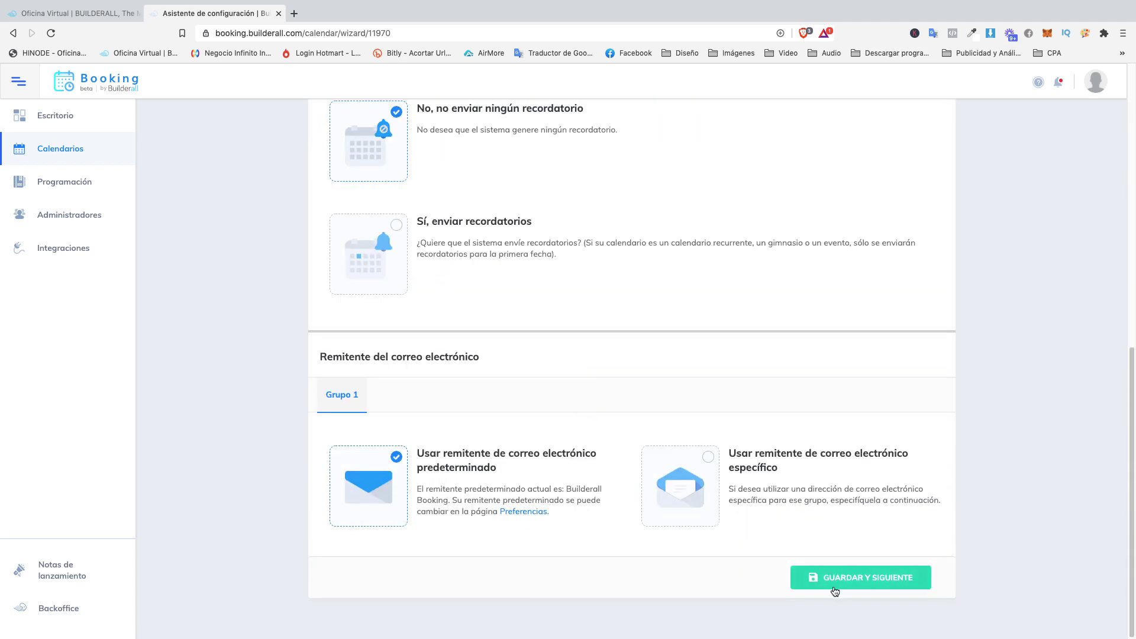
left_click(846, 583)
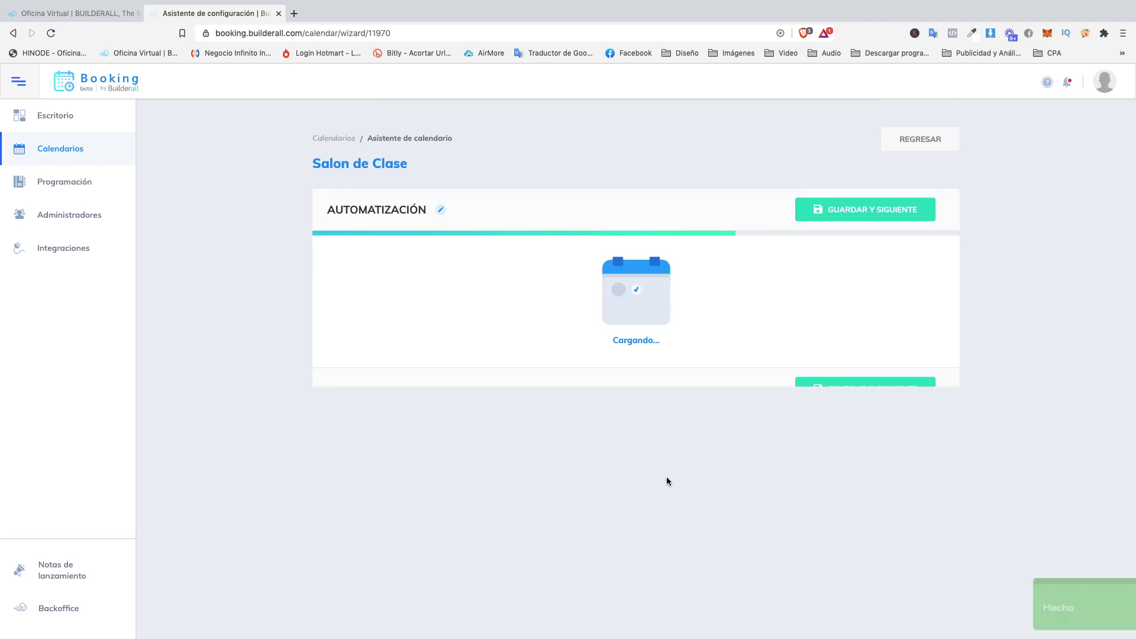
Step: Save the automation stage without Google Calendar synchronisation, Zoom integration or Mailingboss list subscription, and continue to the payment stage
scroll(630, 445, "down", 2)
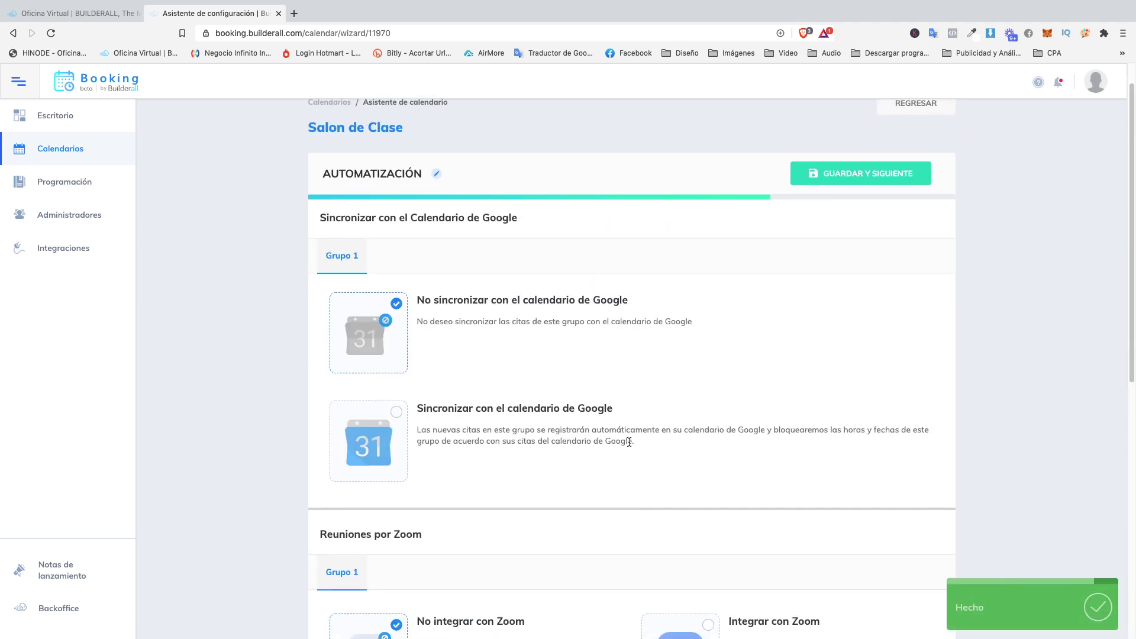
scroll(630, 445, "down", 4)
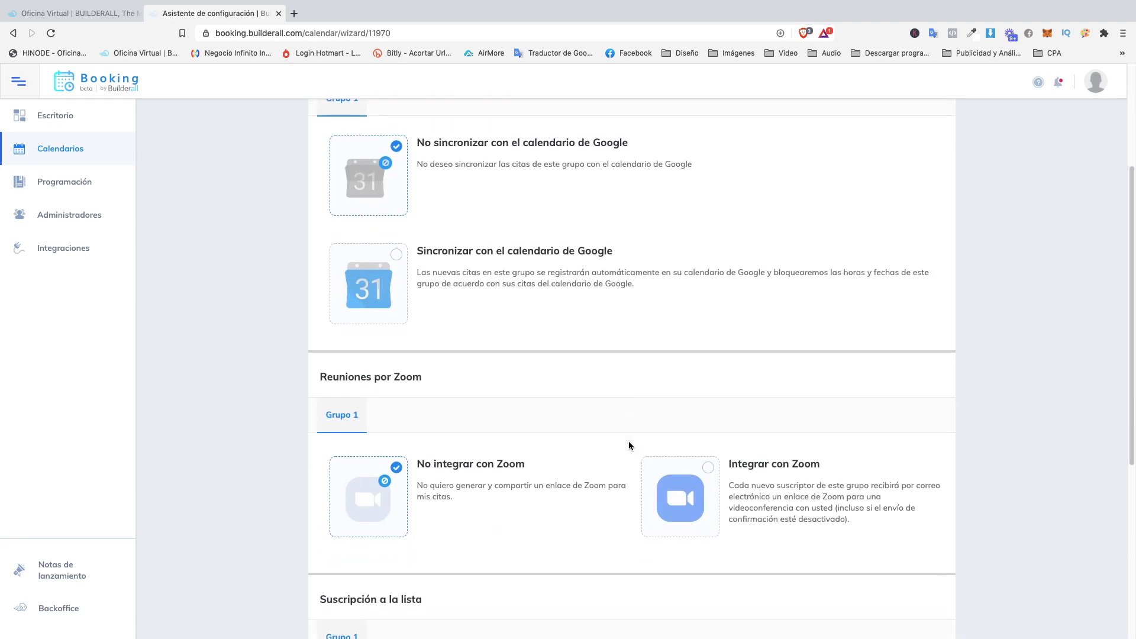
scroll(630, 445, "down", 5)
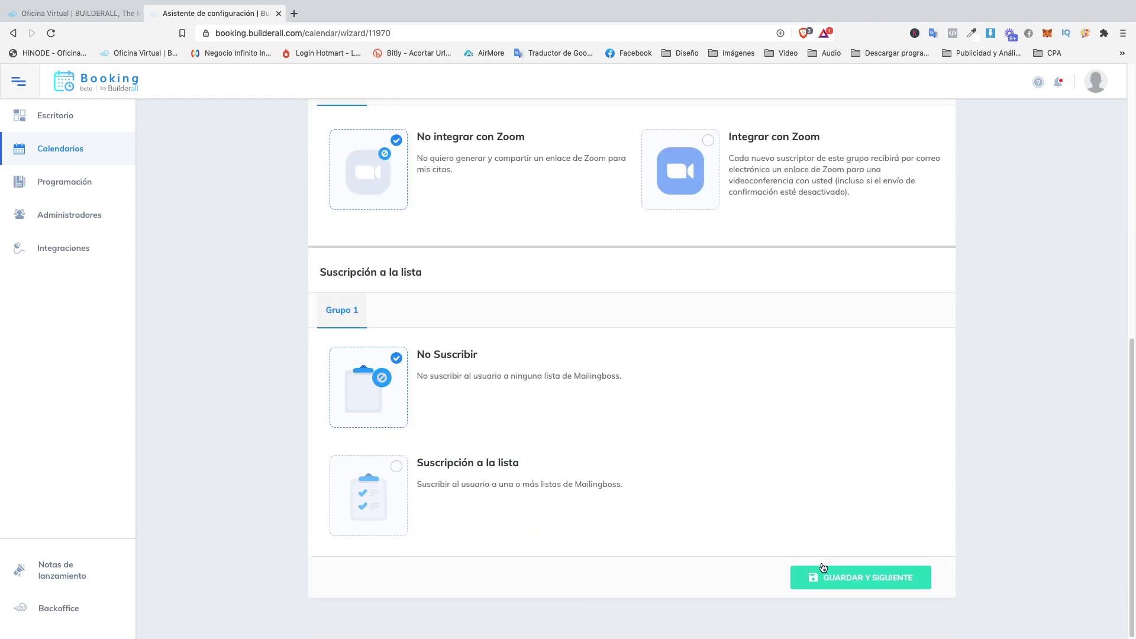
left_click(847, 578)
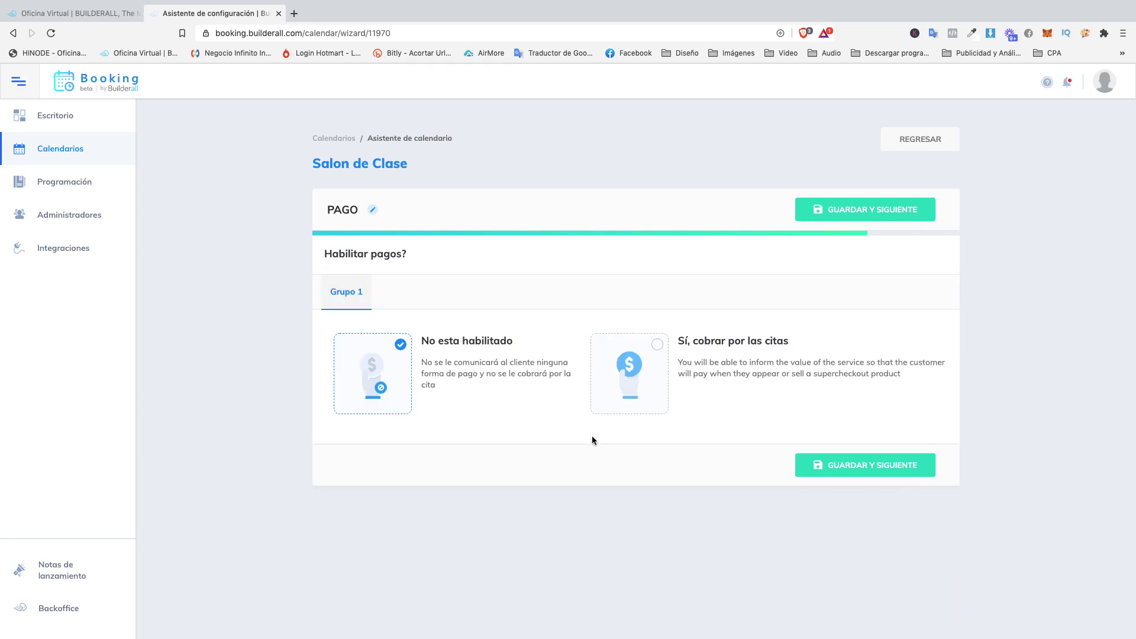
Step: Save the payment stage with payments not enabled, and review the finished calendar's sharing link, Cheetah instructions and embed code
left_click(874, 214)
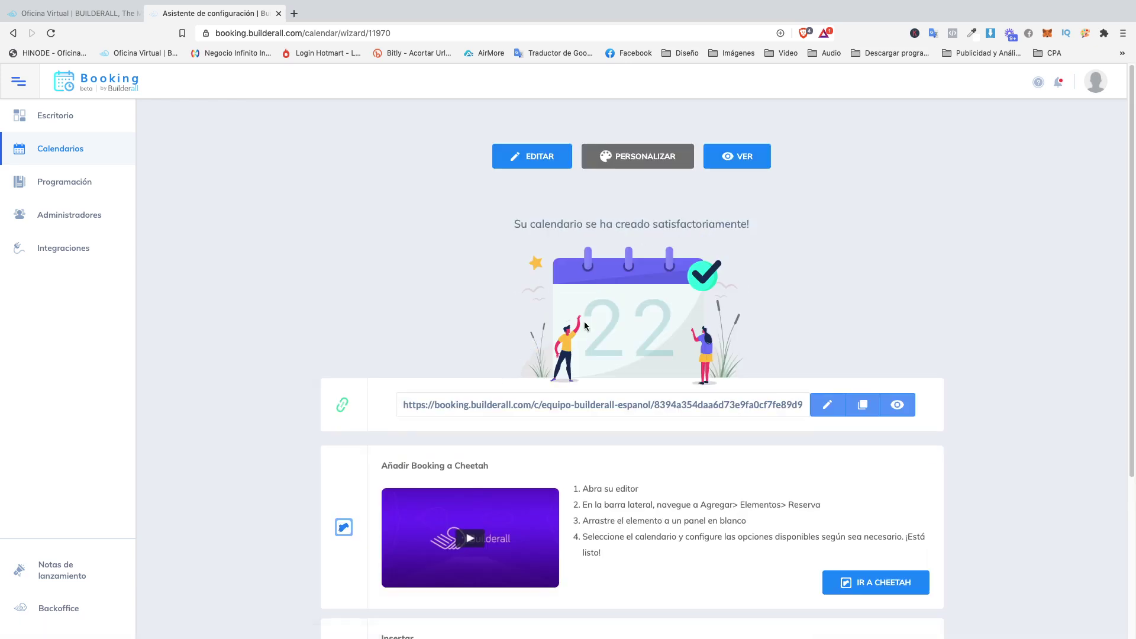
scroll(577, 289, "down", 3)
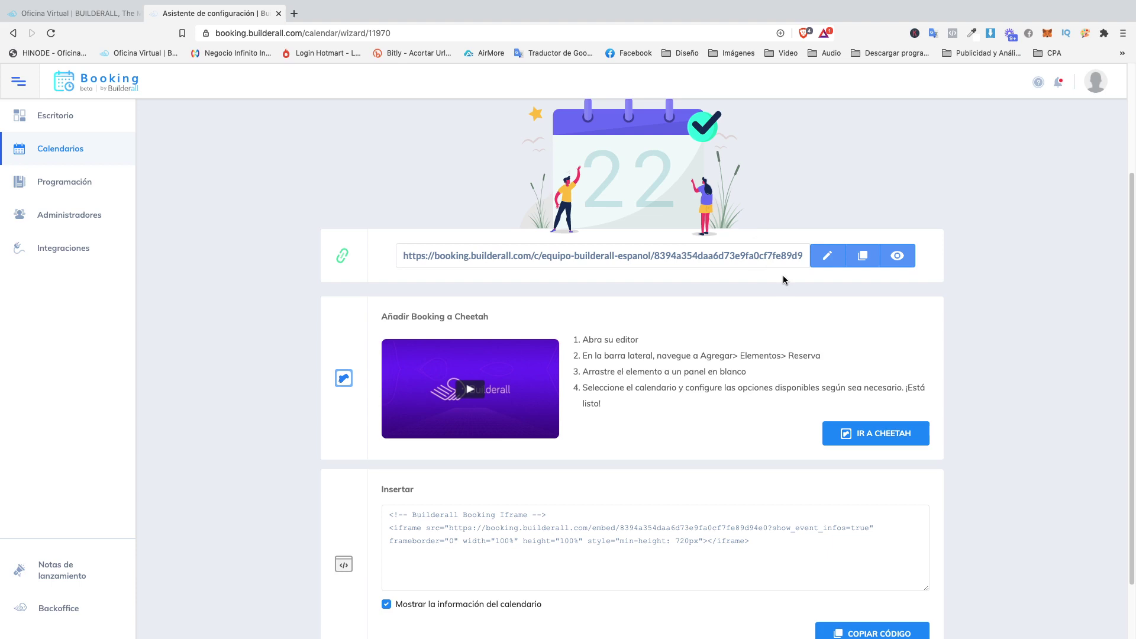
scroll(728, 333, "down", 2)
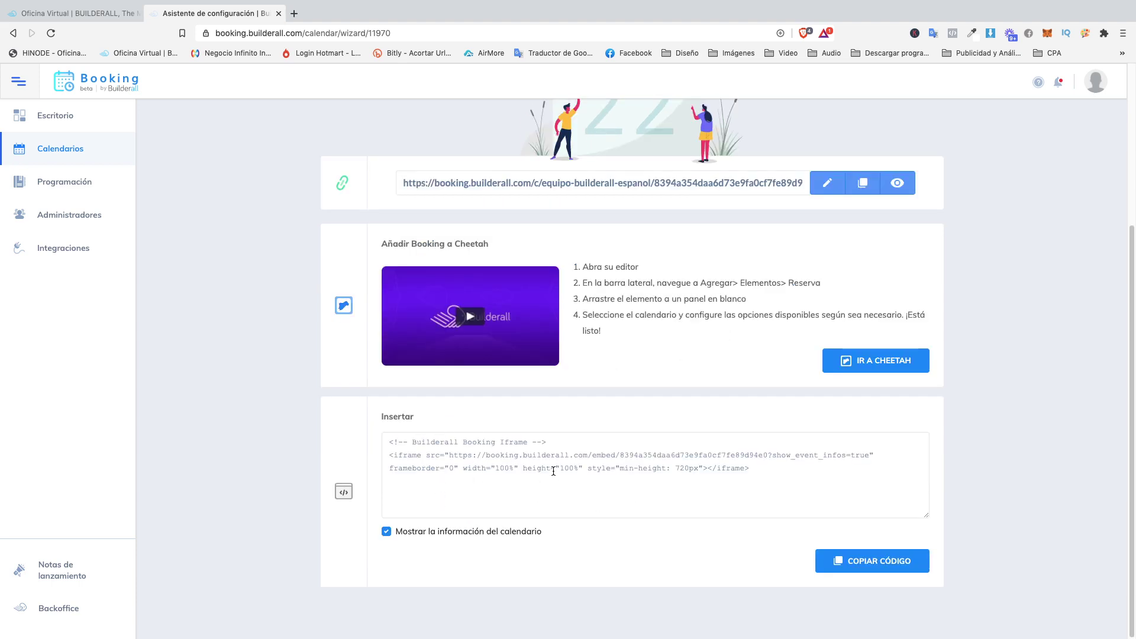
scroll(553, 470, "up", 3)
scroll(590, 471, "up", 3)
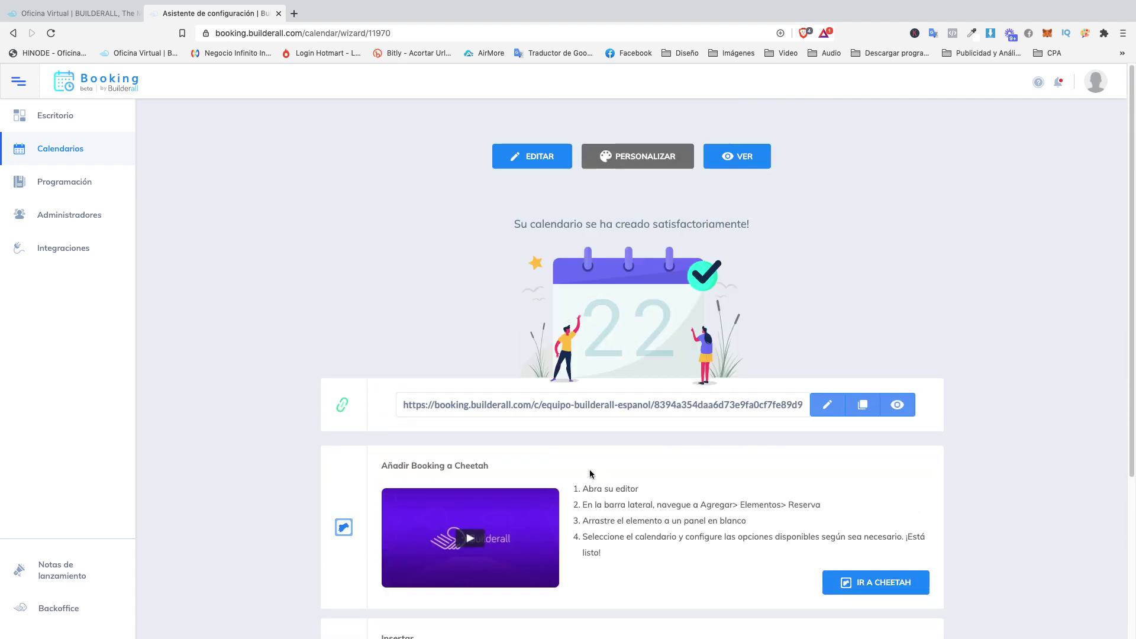
Step: View the public Salon de Clase page, expand all Matematicas session times and advance the weekly schedule to the week of 28/3
left_click(749, 155)
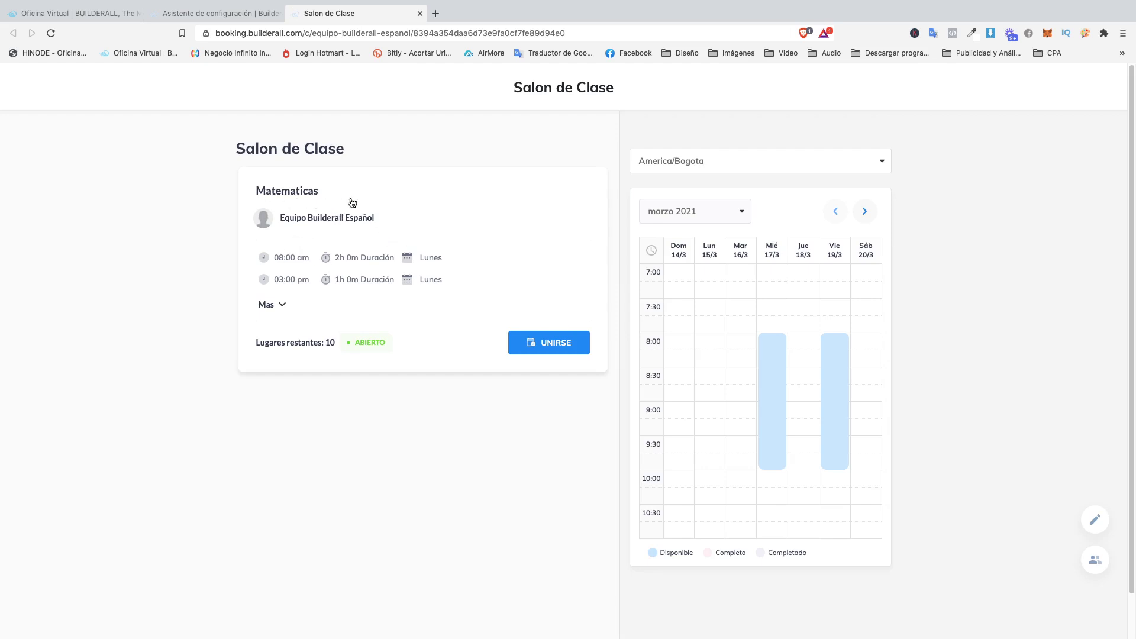
left_click(284, 302)
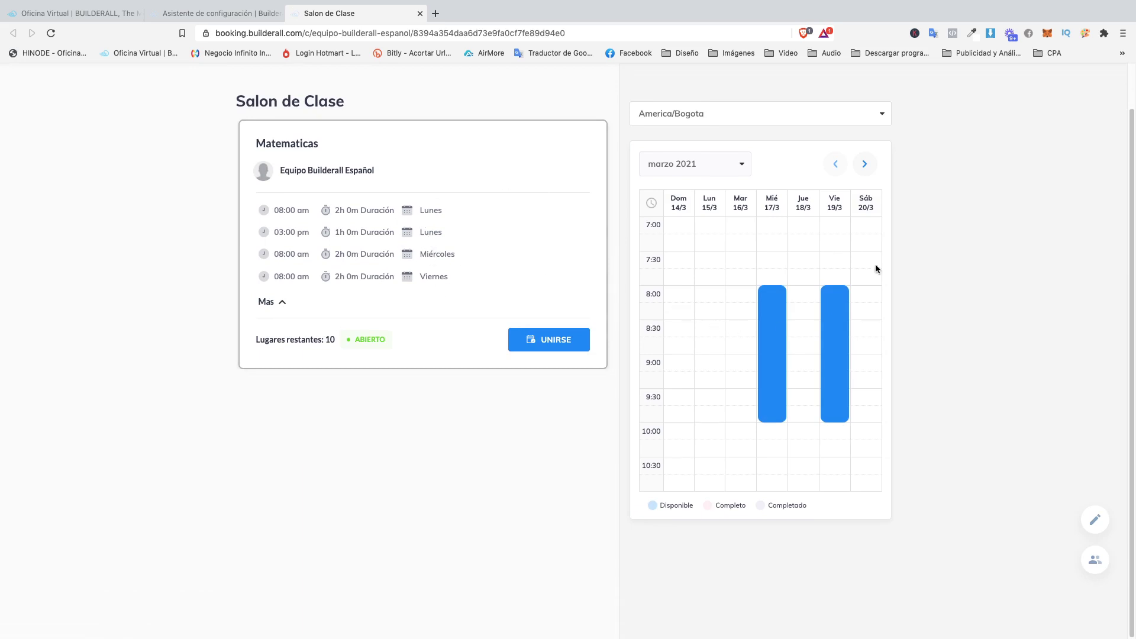
left_click(863, 173)
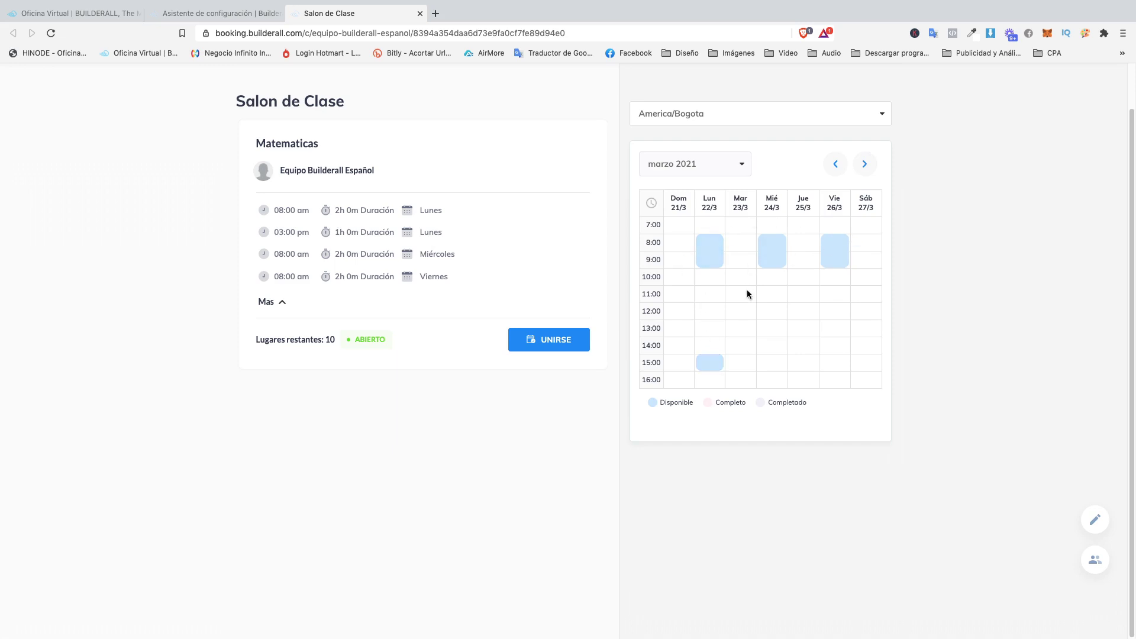
left_click(859, 172)
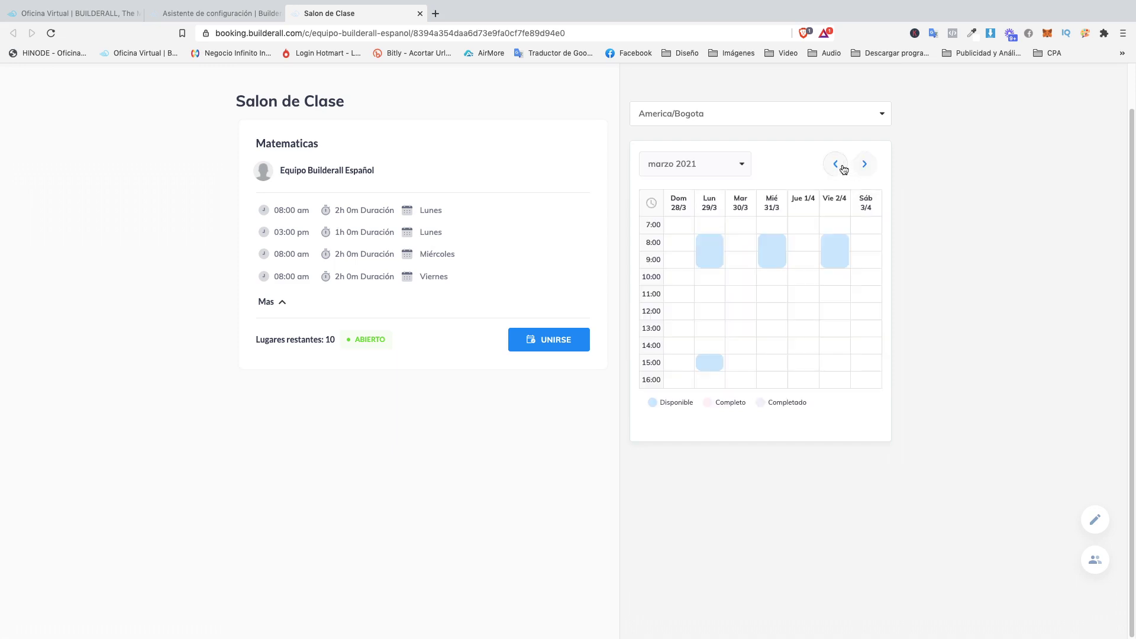